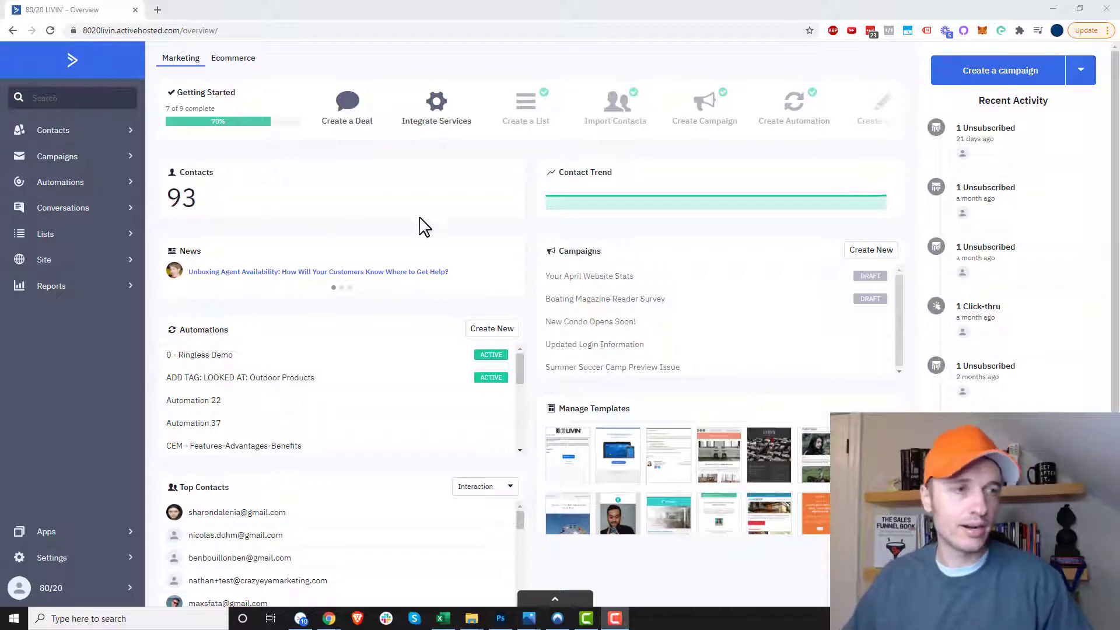
# - Open the contacts' Manage Fields page from the Lists section
pyautogui.click(96, 240)
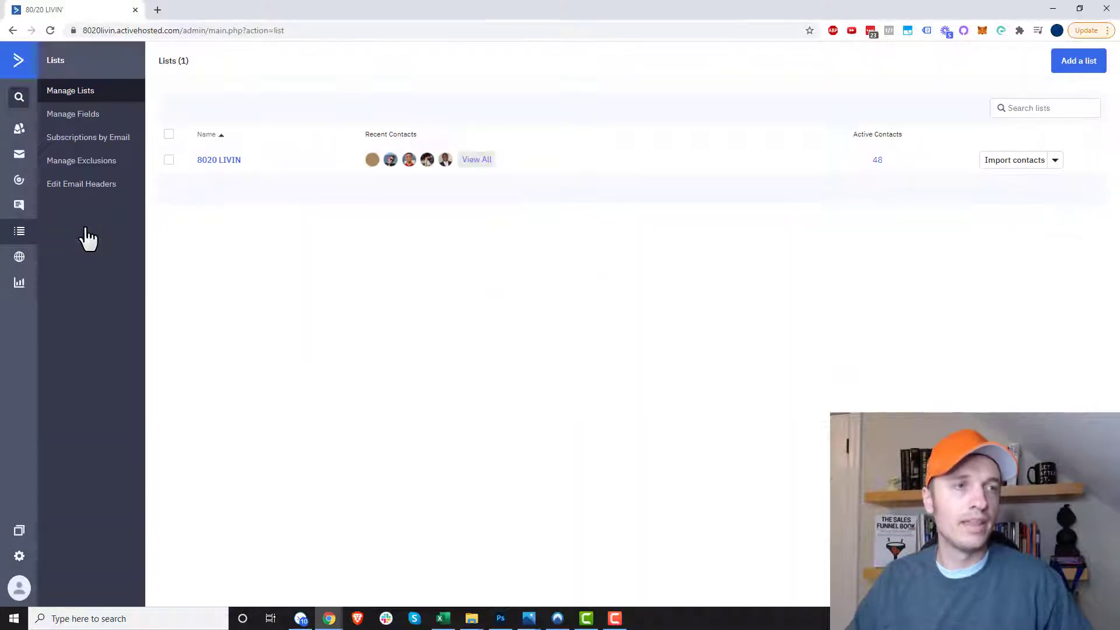
pyautogui.click(92, 123)
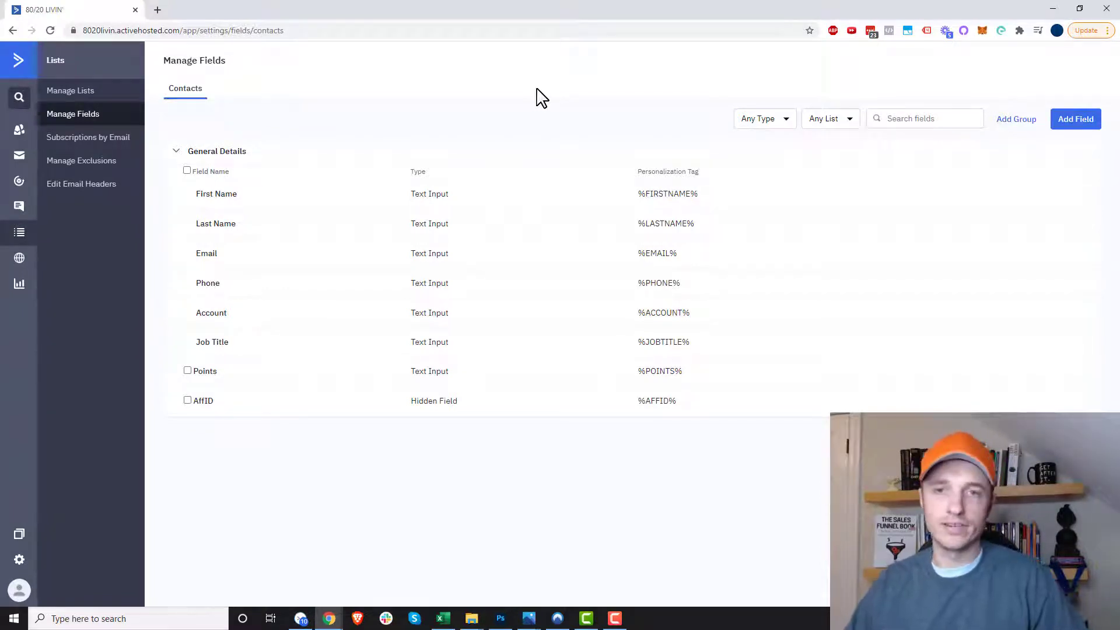
# - Create a contact field group named Shipping Address
pyautogui.click(1009, 122)
pyautogui.click(511, 152)
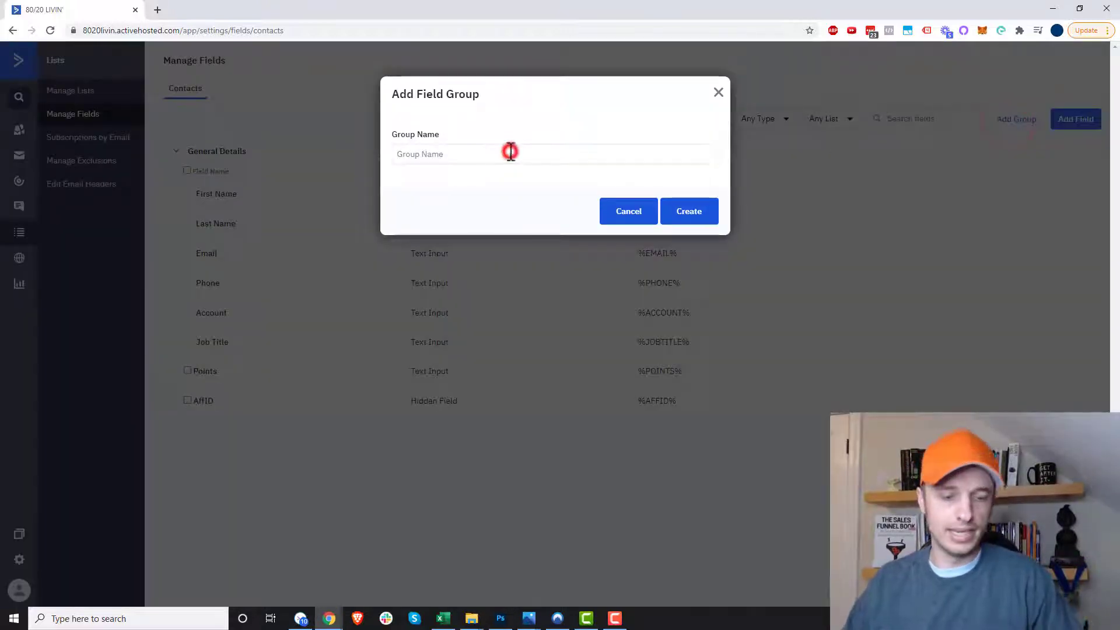
pyautogui.write('Shipping Address')
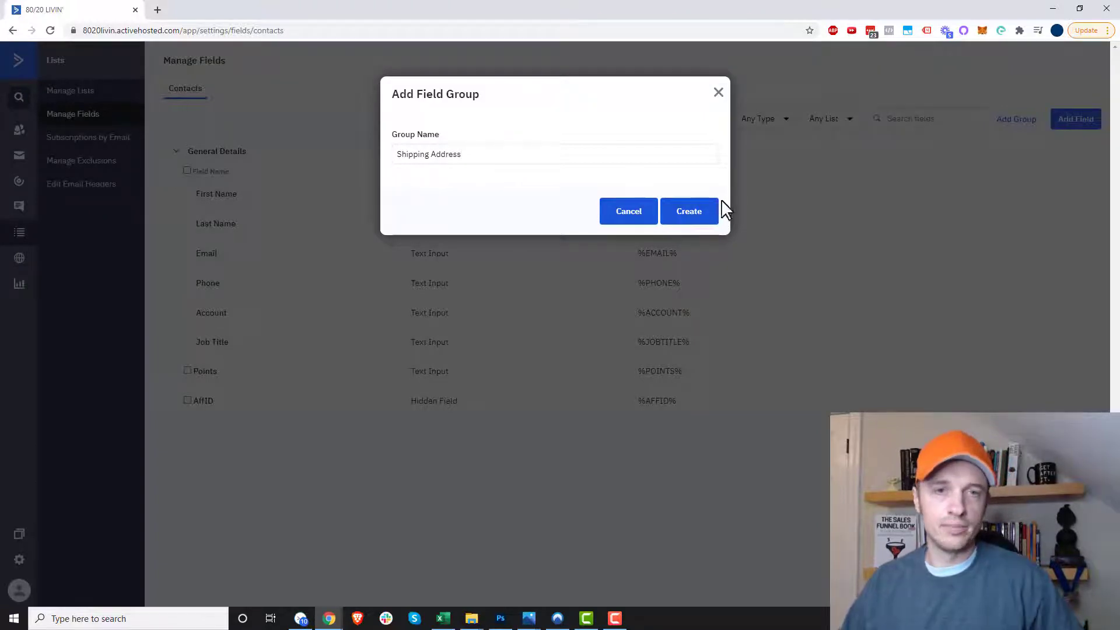
pyautogui.click(704, 215)
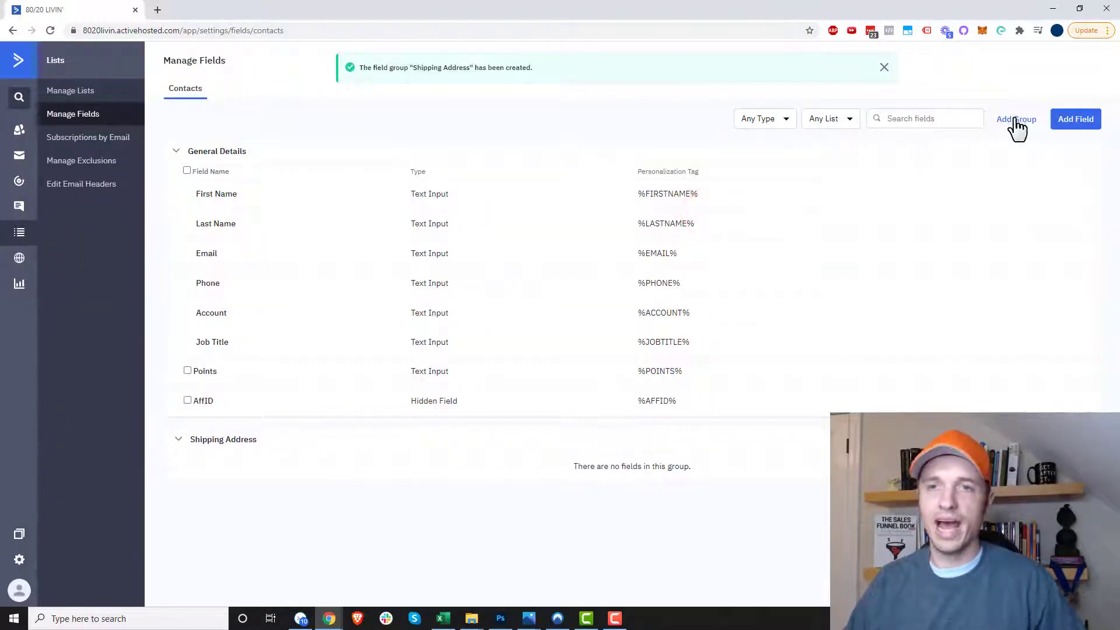
# - Create a second field group named Billing Address
pyautogui.click(1017, 121)
pyautogui.click(534, 160)
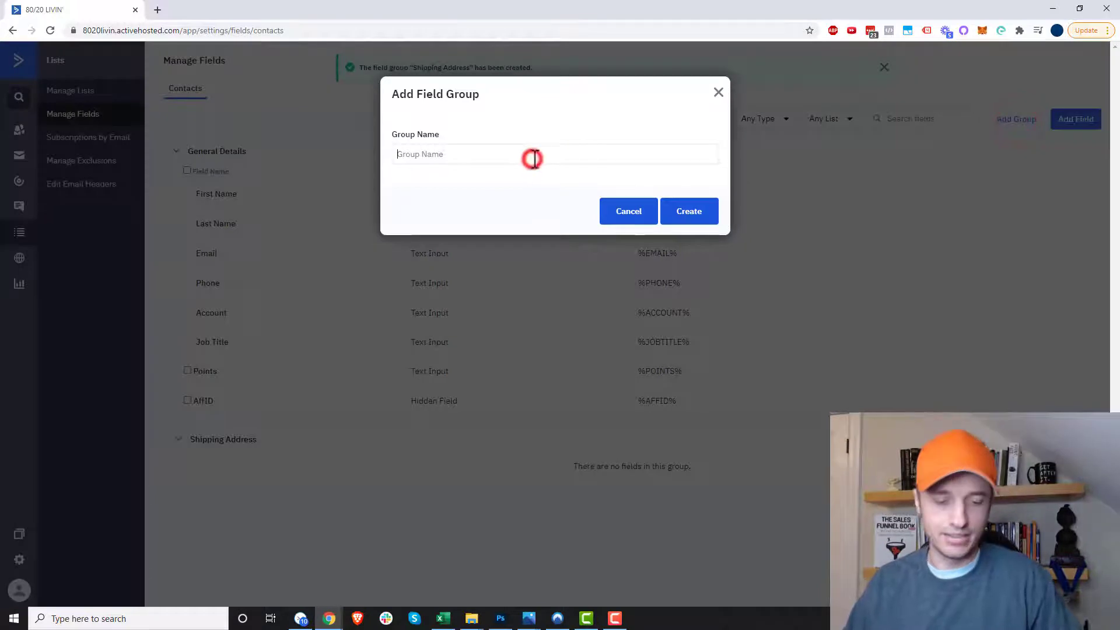
pyautogui.write('Billi')
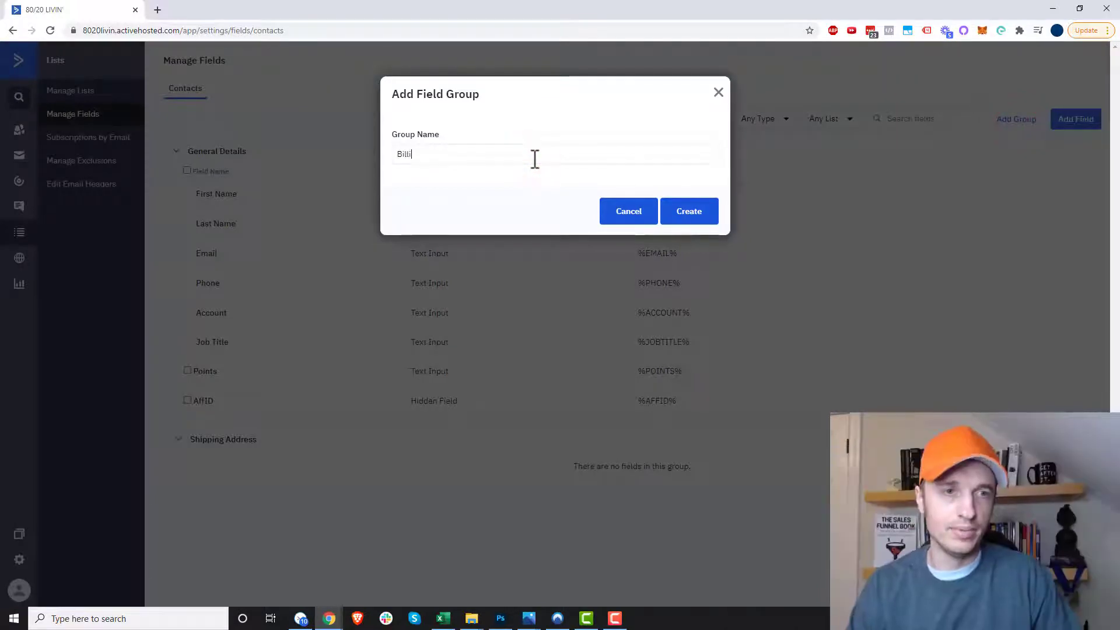
pyautogui.write('ng AA')
pyautogui.press('BackSpace')
pyautogui.write('ddress')
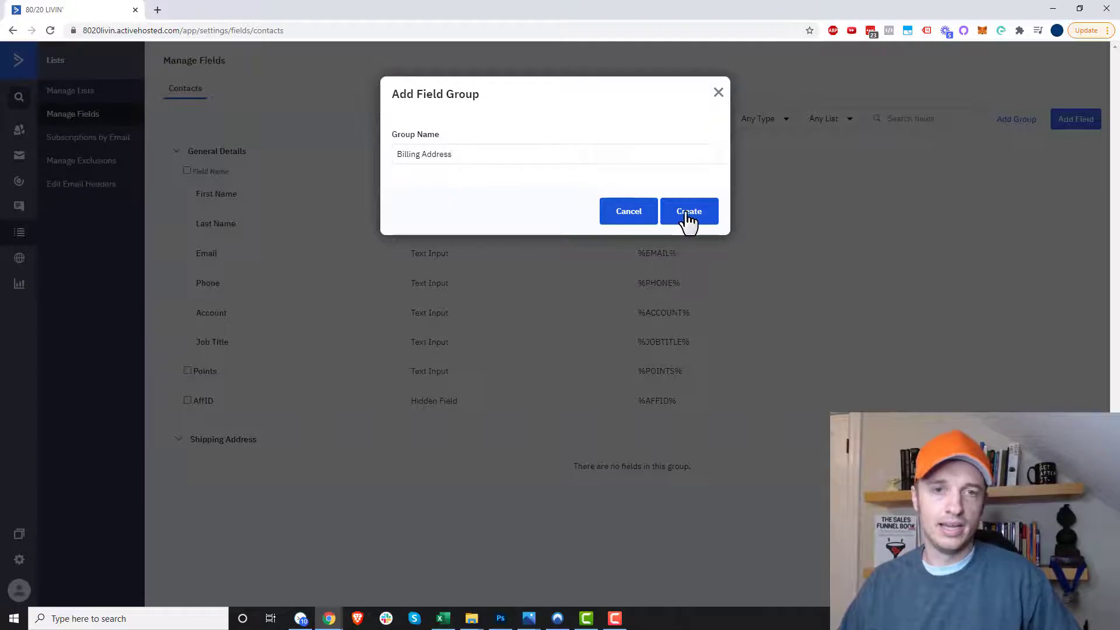
pyautogui.click(686, 215)
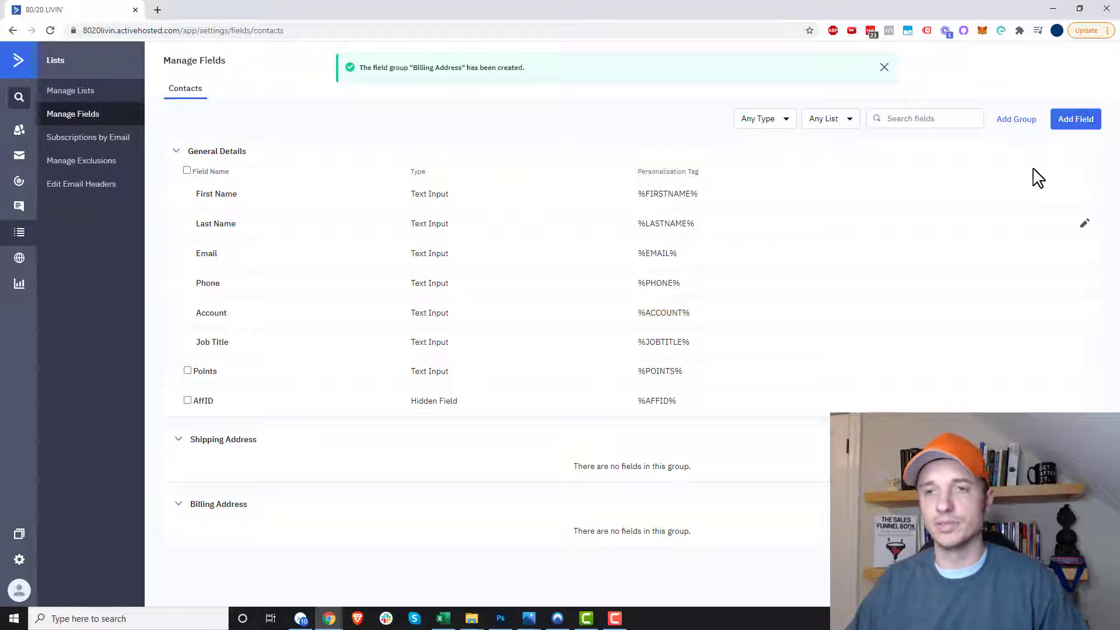
# - Add a Text Input field 'Street Address 1' to the Shipping Address group
pyautogui.click(1079, 123)
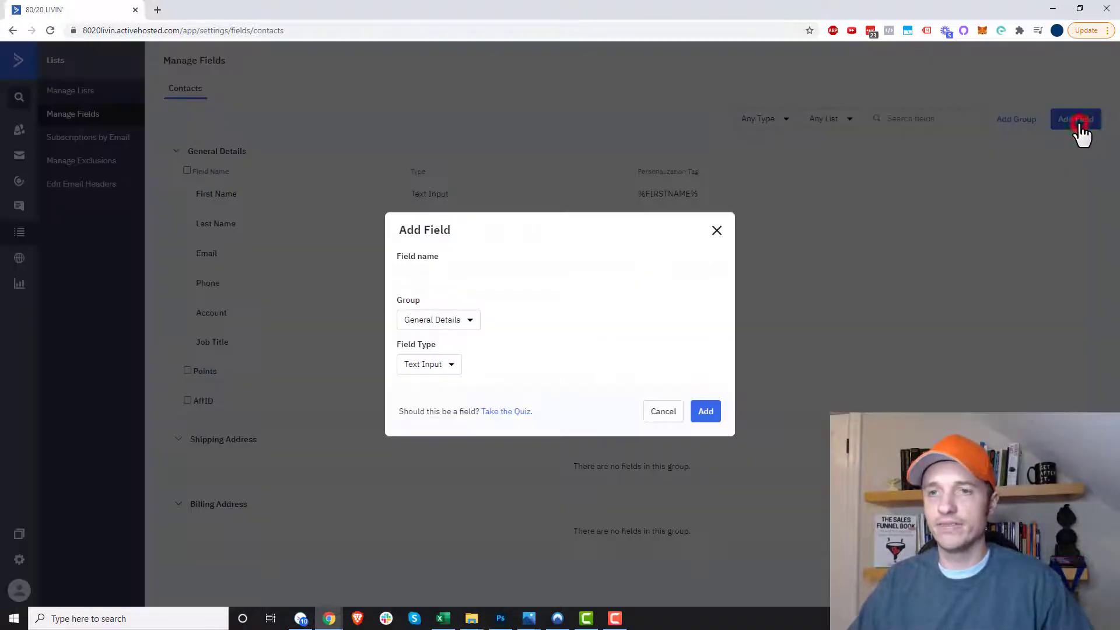
pyautogui.click(460, 273)
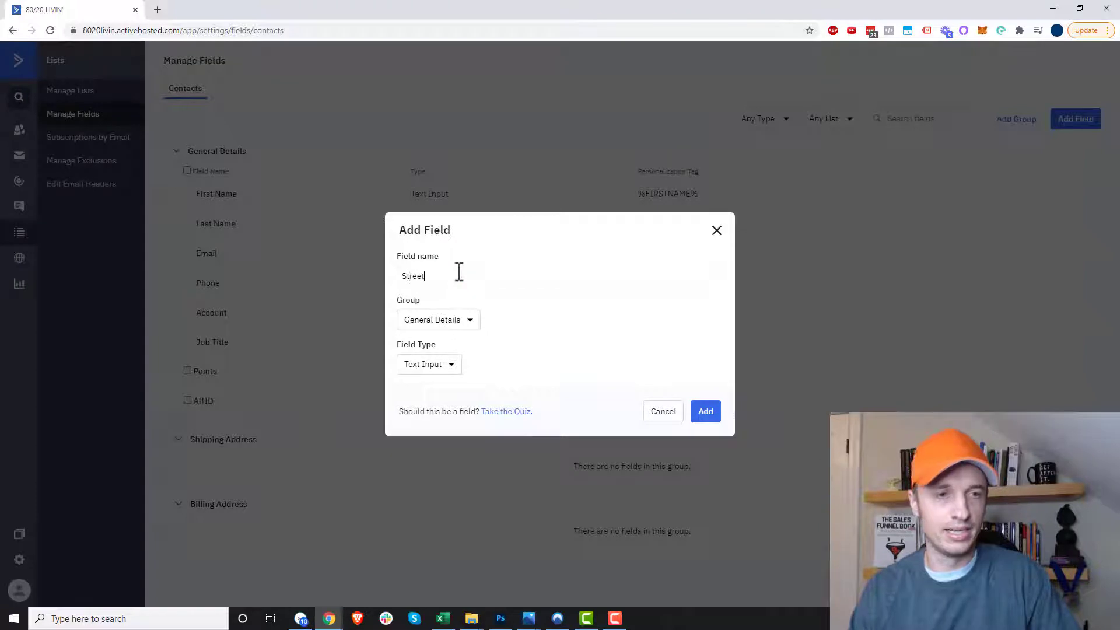
pyautogui.write('Street Address 1')
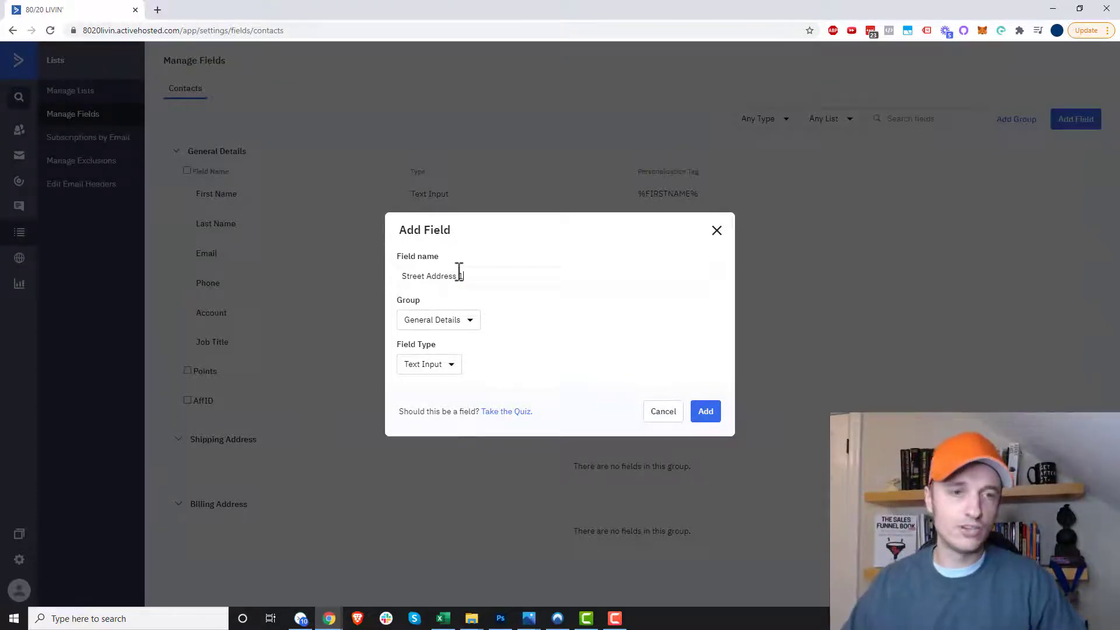
pyautogui.click(466, 325)
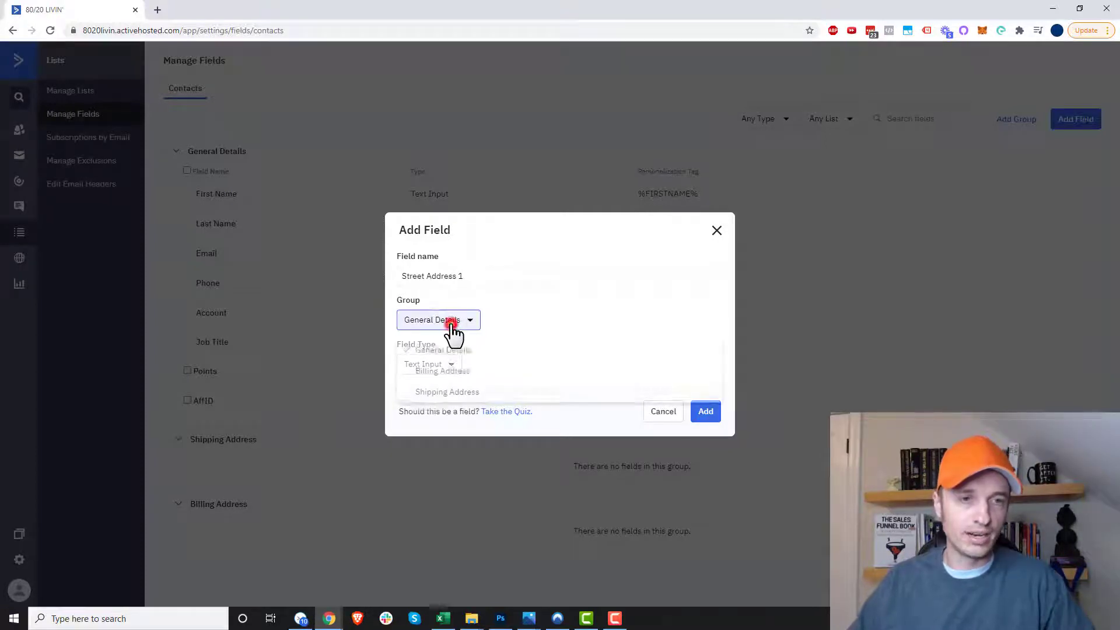
pyautogui.click(455, 390)
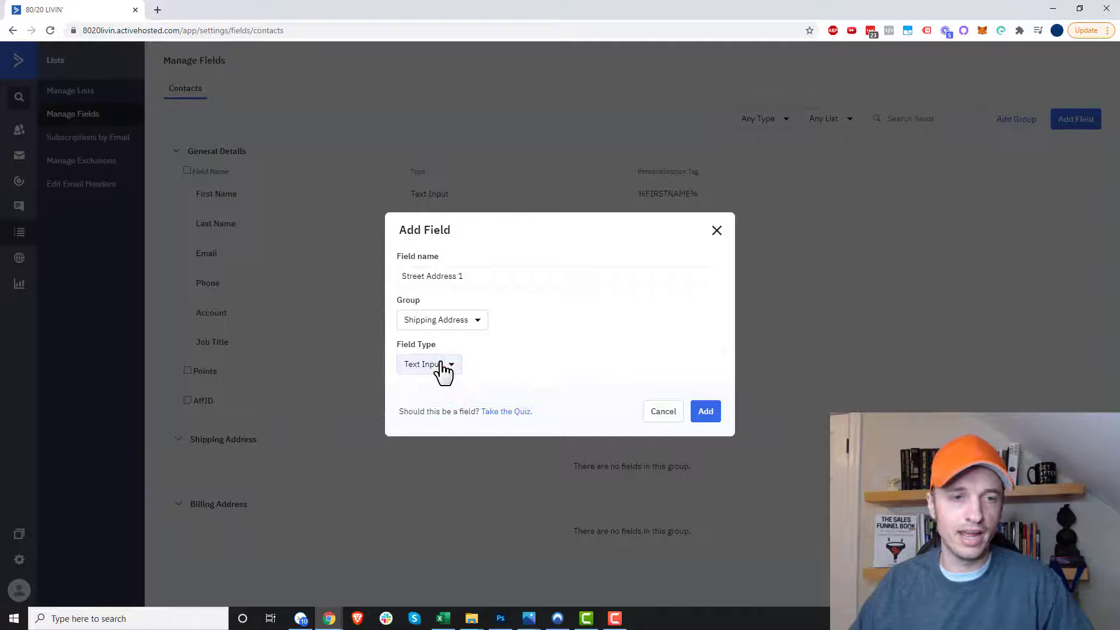
pyautogui.click(442, 365)
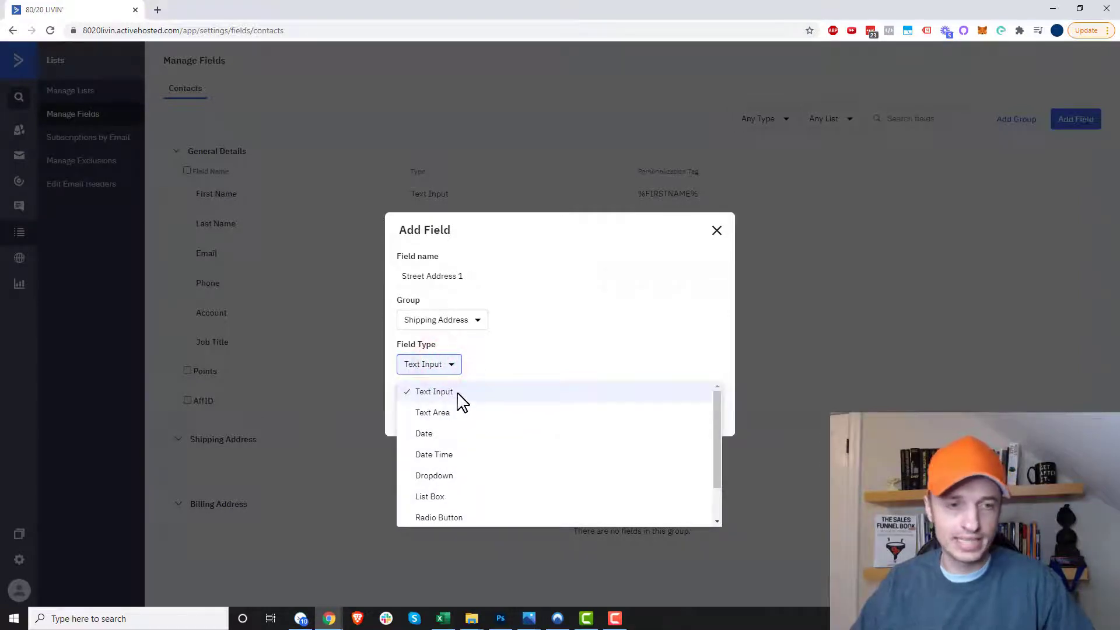
pyautogui.scroll(-1, 465, 458)
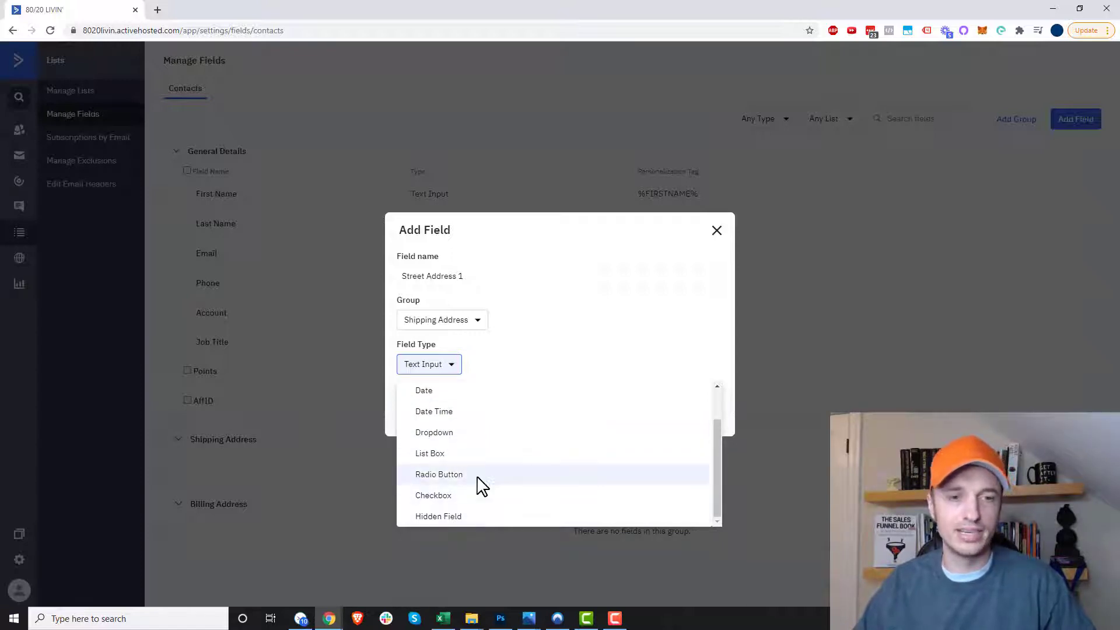
pyautogui.scroll(1, 479, 496)
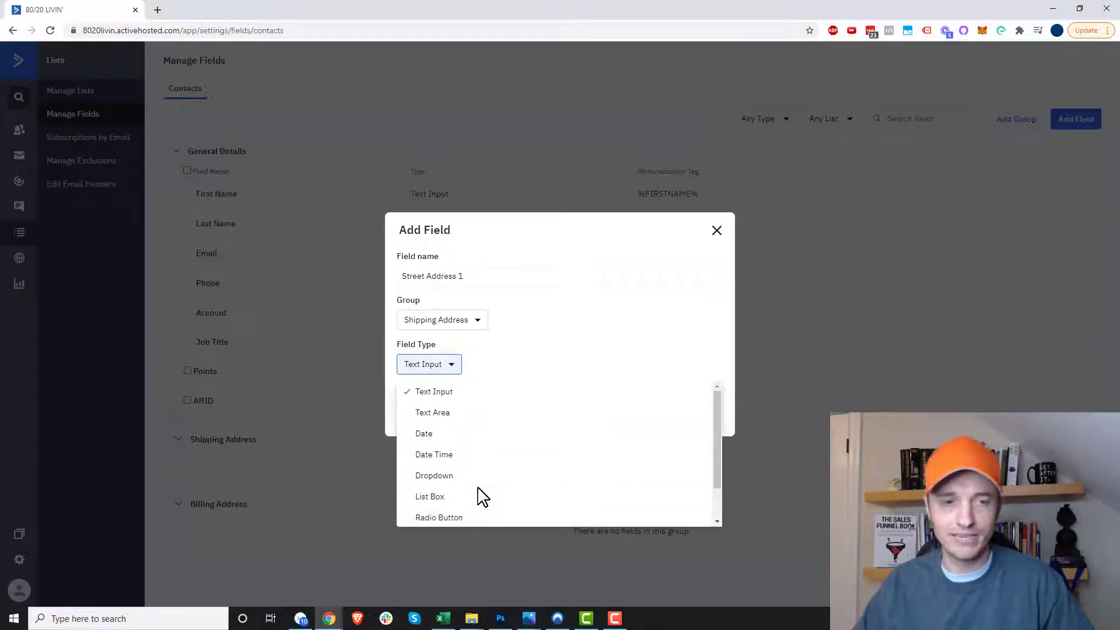
pyautogui.click(450, 395)
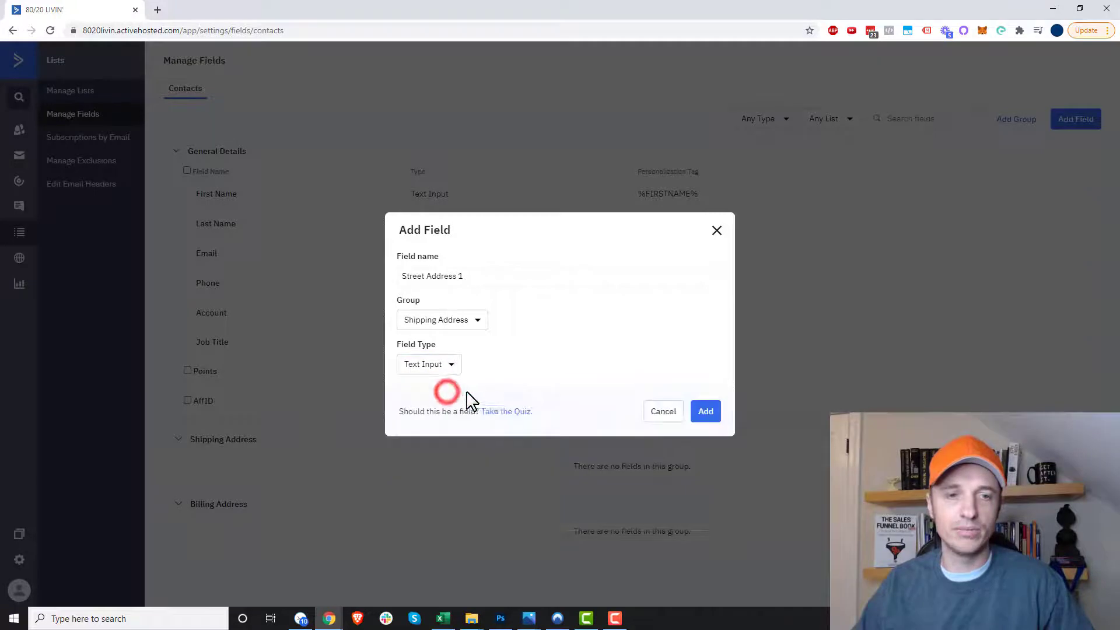
pyautogui.click(707, 413)
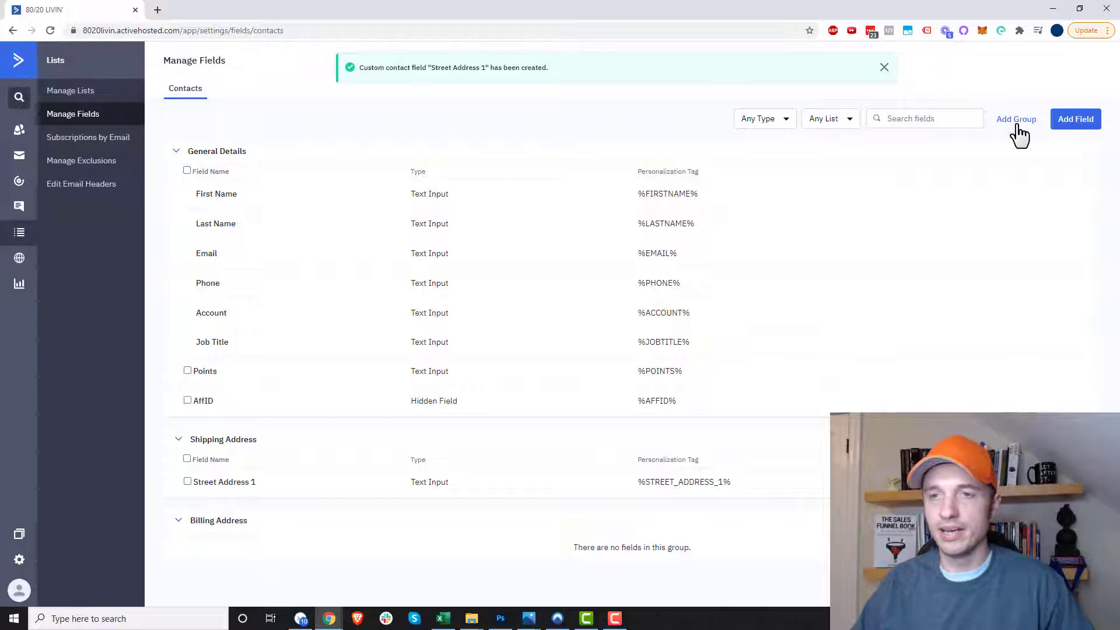
# - Add Street Address 2 and State text fields to the Shipping Address group
pyautogui.click(1057, 124)
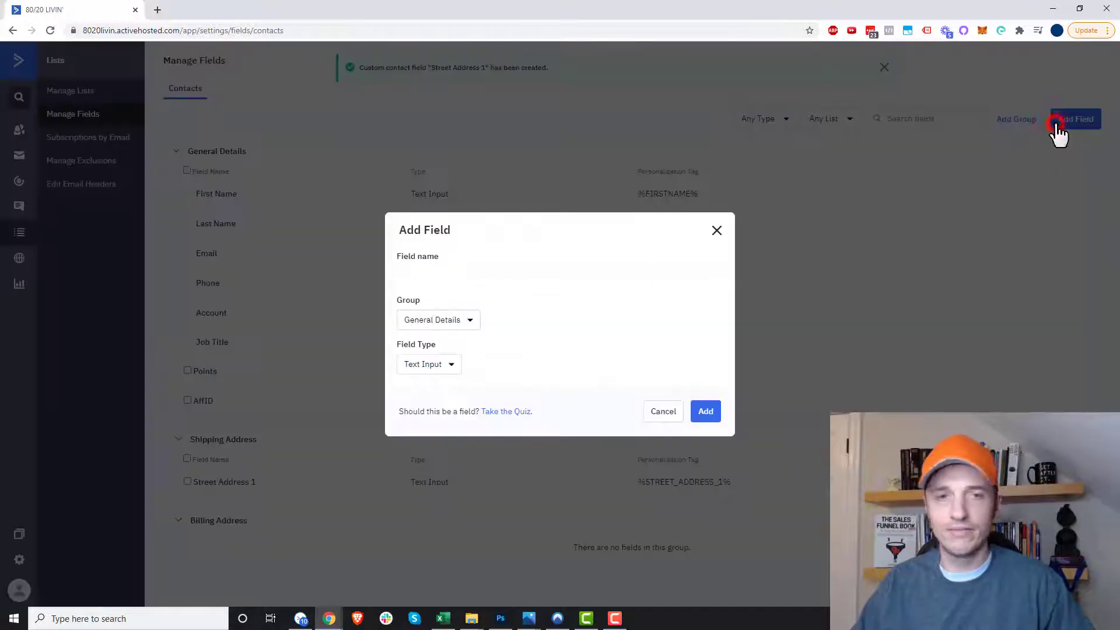
pyautogui.click(478, 280)
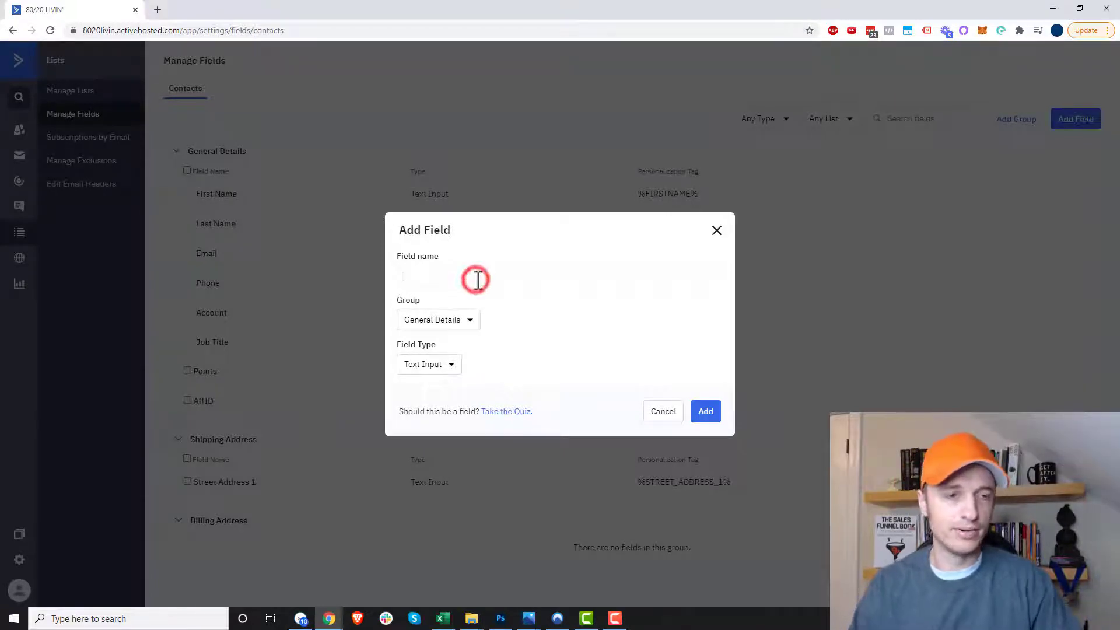
pyautogui.write('Street Address 2')
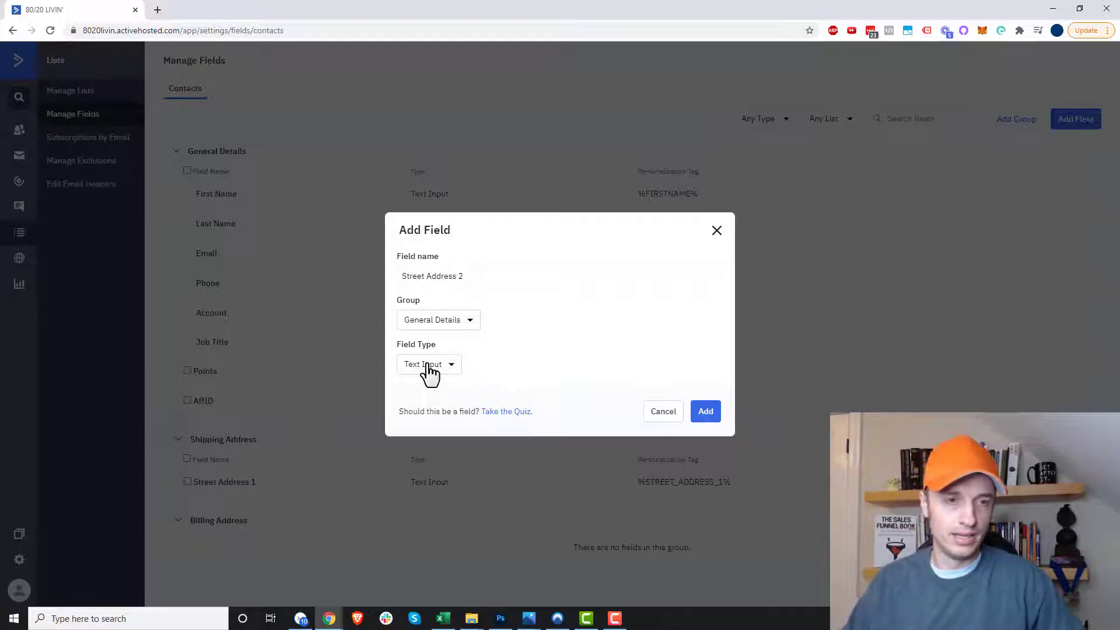
pyautogui.click(452, 323)
pyautogui.click(451, 389)
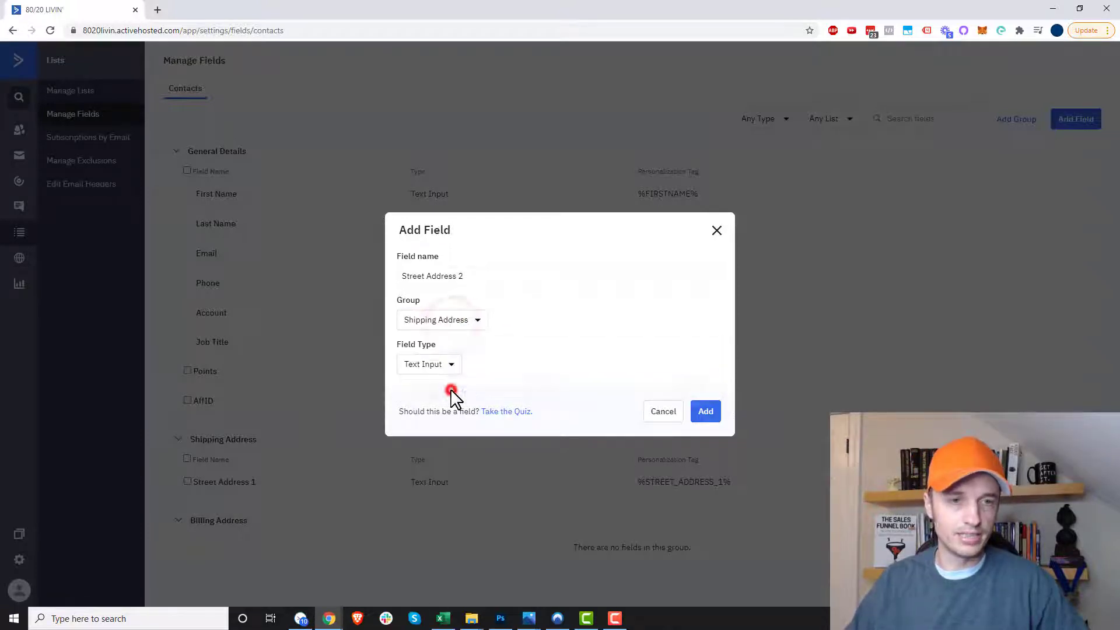
pyautogui.click(705, 412)
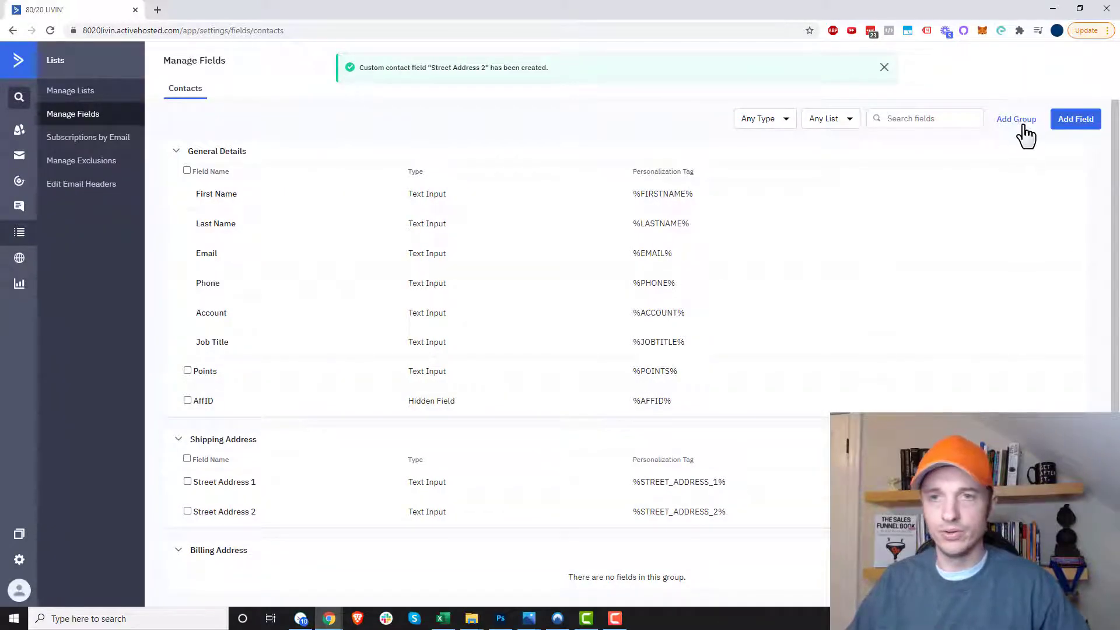
pyautogui.click(1062, 120)
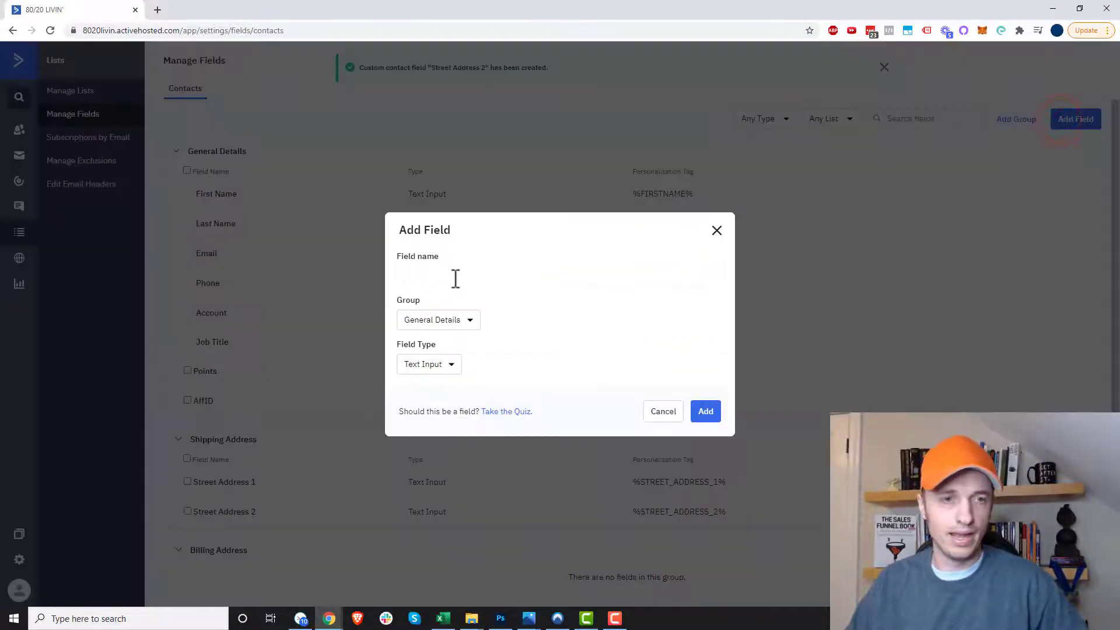
pyautogui.click(455, 278)
pyautogui.write('State')
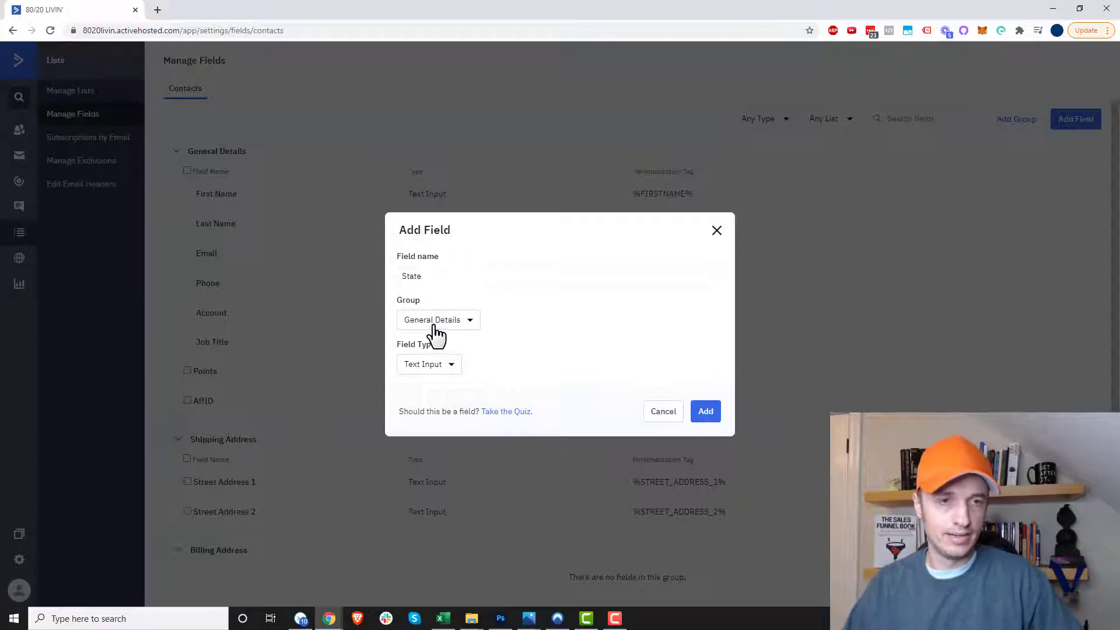
pyautogui.click(436, 328)
pyautogui.click(441, 392)
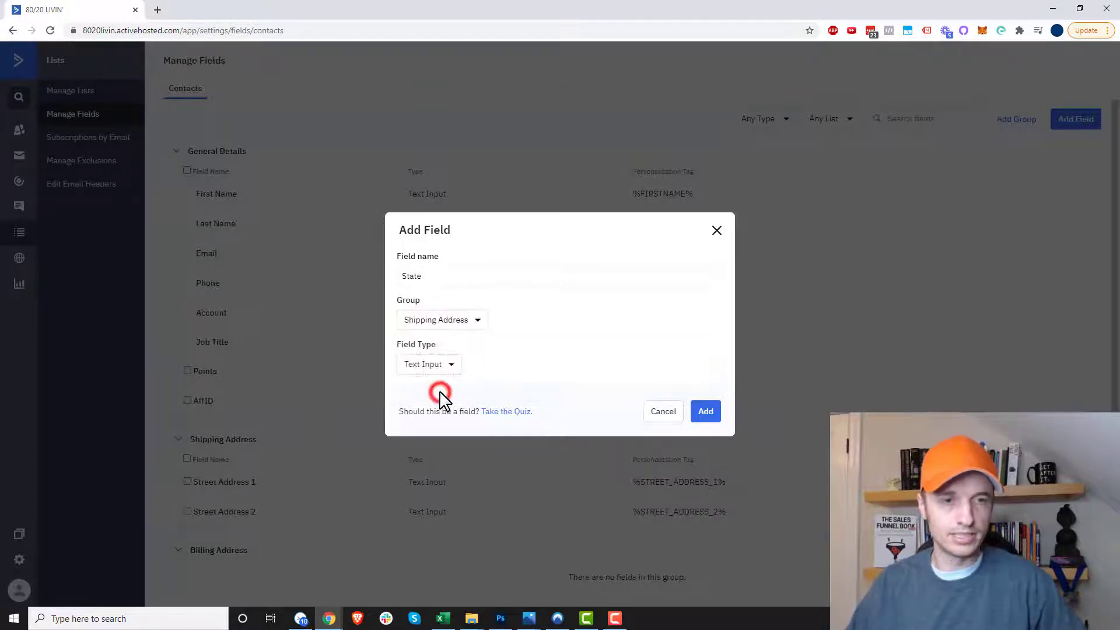
pyautogui.click(706, 411)
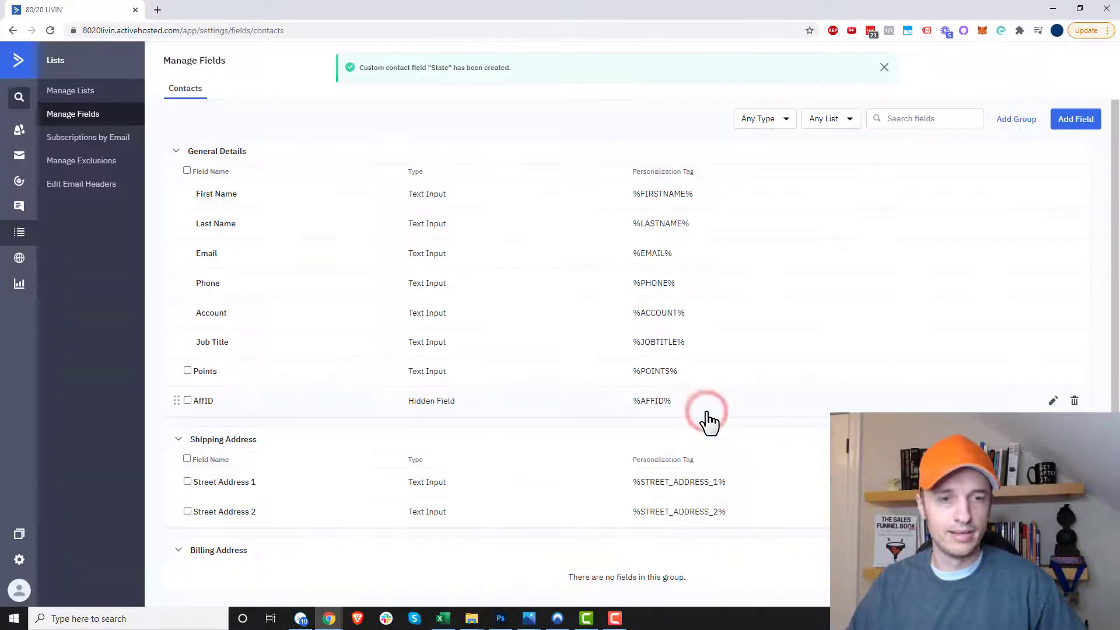
# - Add City and Zipcode Text Input fields to the Shipping Address group
pyautogui.click(1084, 120)
pyautogui.write('City')
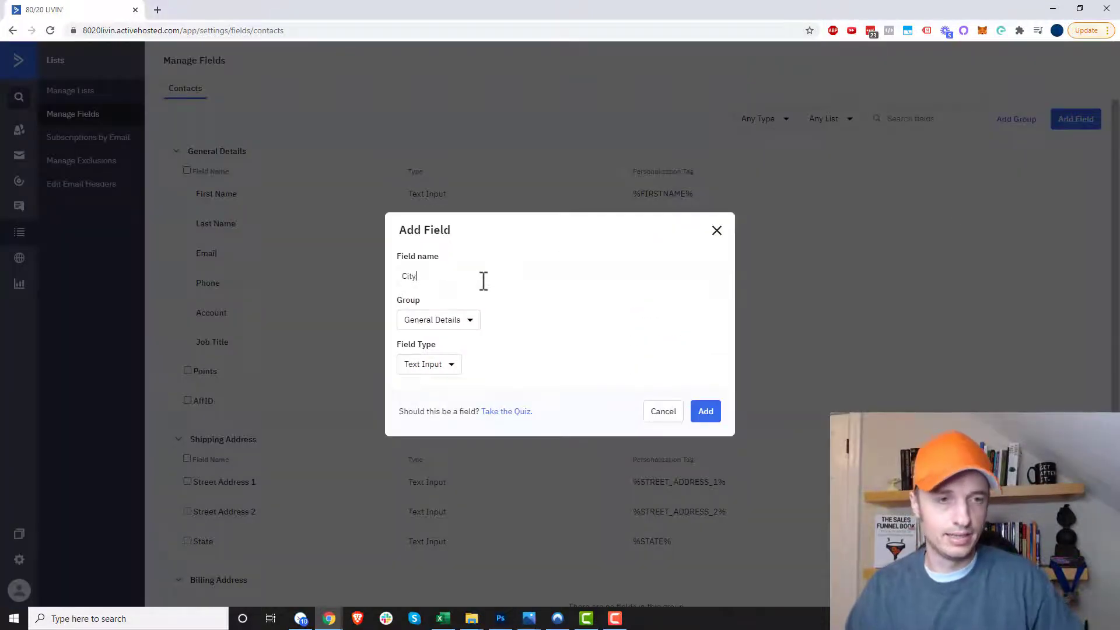
pyautogui.click(456, 319)
pyautogui.click(447, 390)
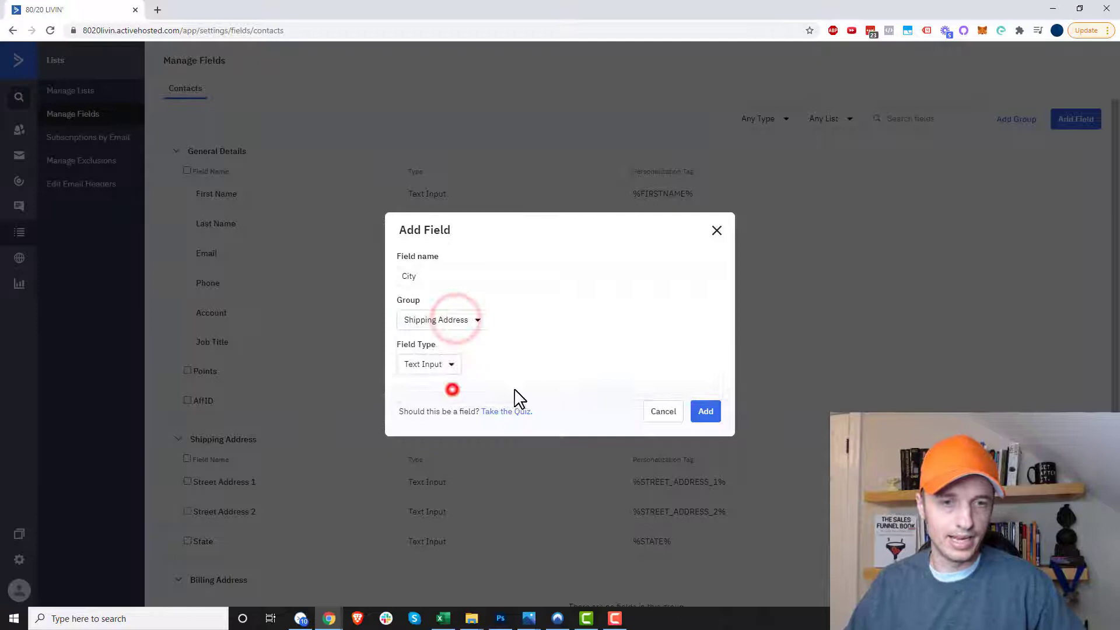
pyautogui.click(707, 413)
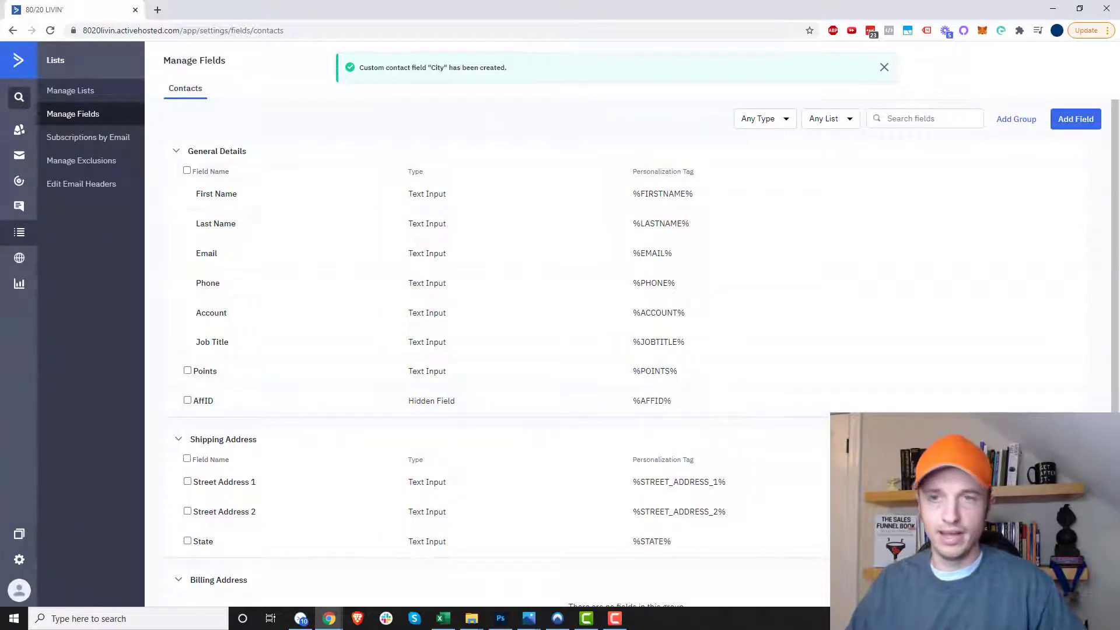
pyautogui.click(1079, 120)
pyautogui.click(458, 277)
pyautogui.write('Zipcode')
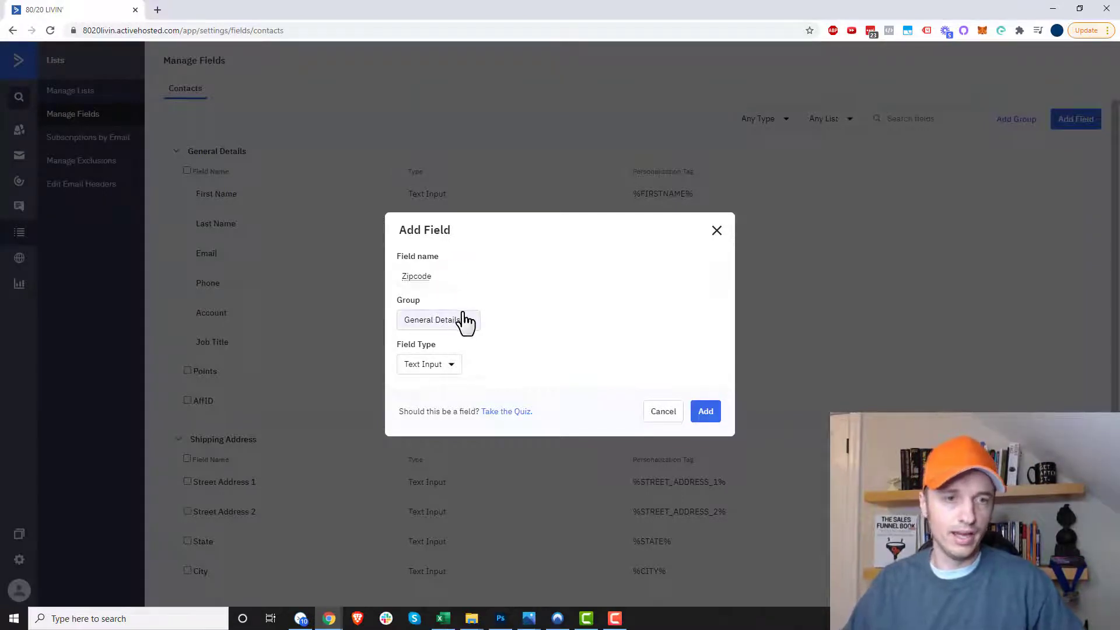
pyautogui.click(459, 322)
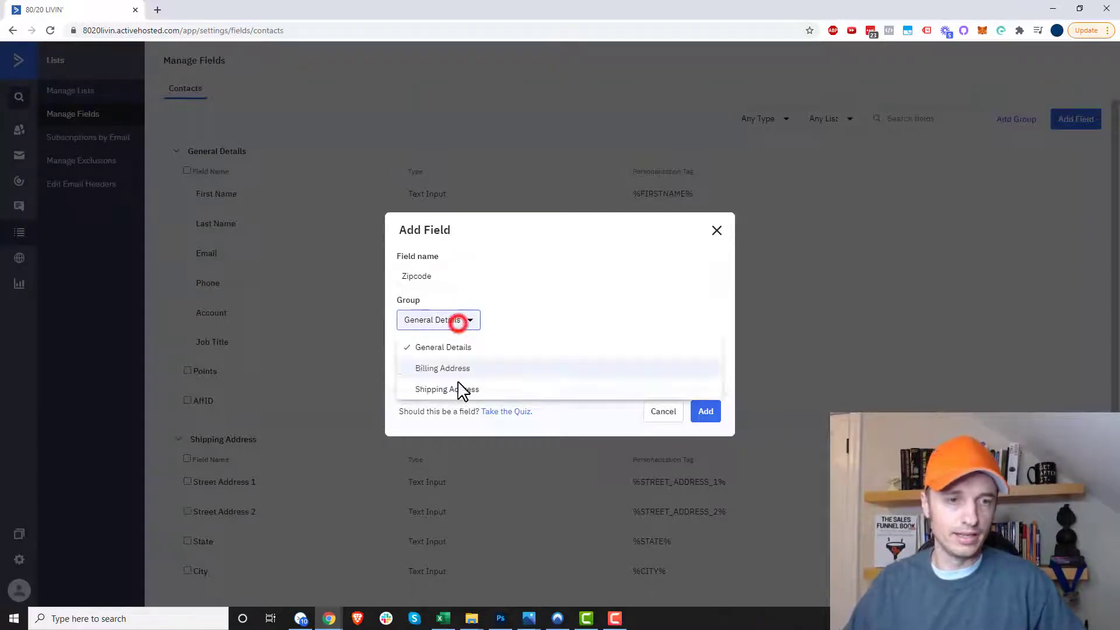
pyautogui.click(458, 388)
pyautogui.click(445, 367)
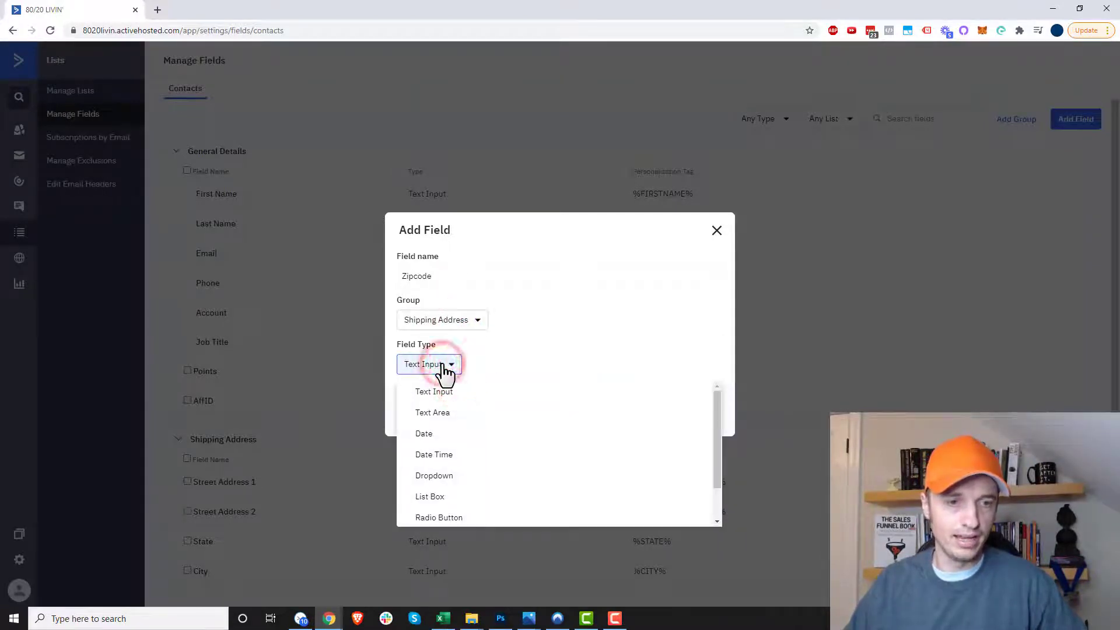
pyautogui.click(450, 388)
pyautogui.click(706, 412)
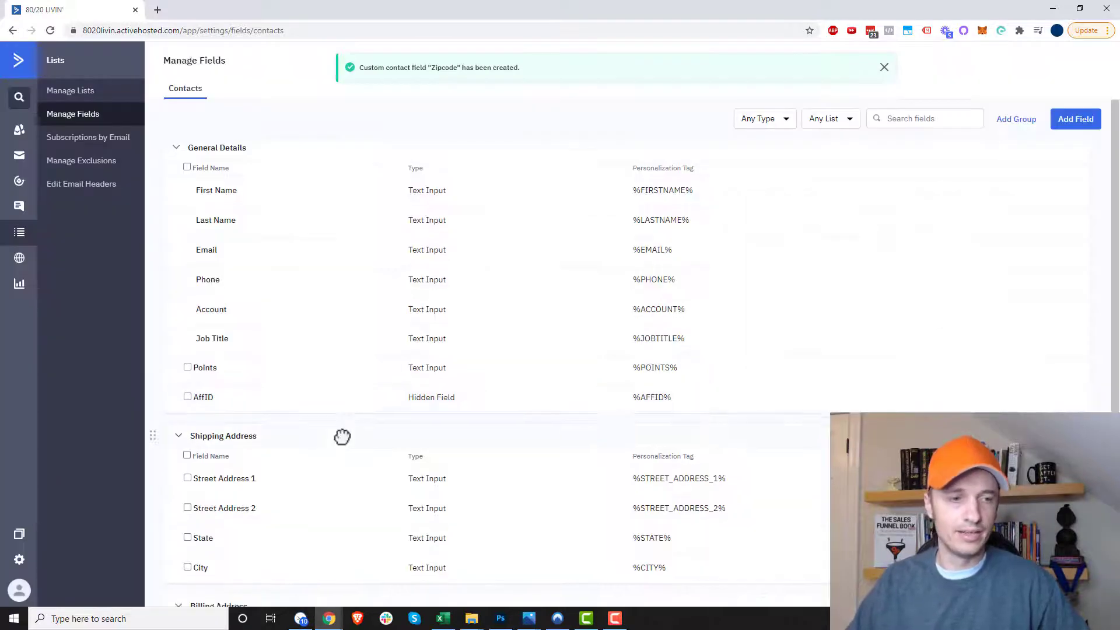
# - Open the Forms list from the Site area of the sidebar
pyautogui.scroll(-2, 411, 387)
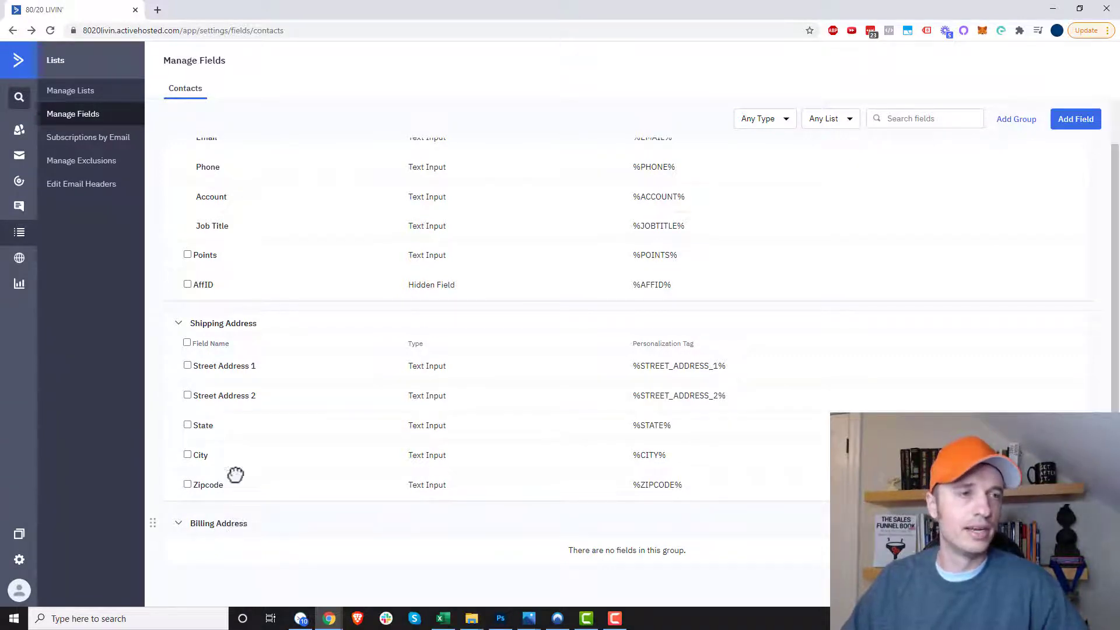
pyautogui.click(19, 258)
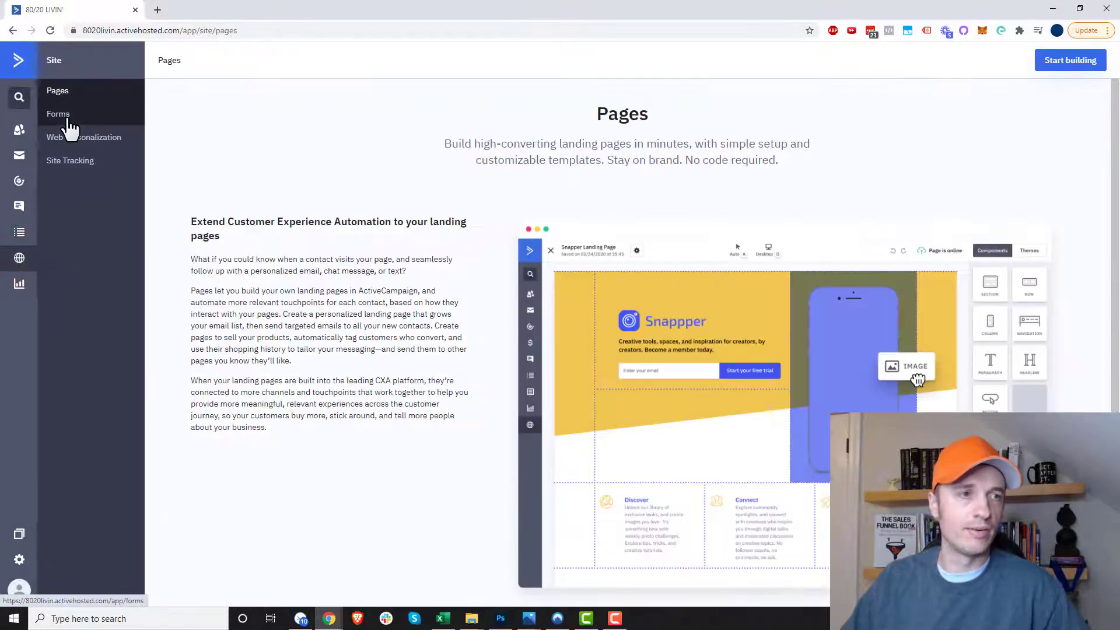
pyautogui.click(68, 120)
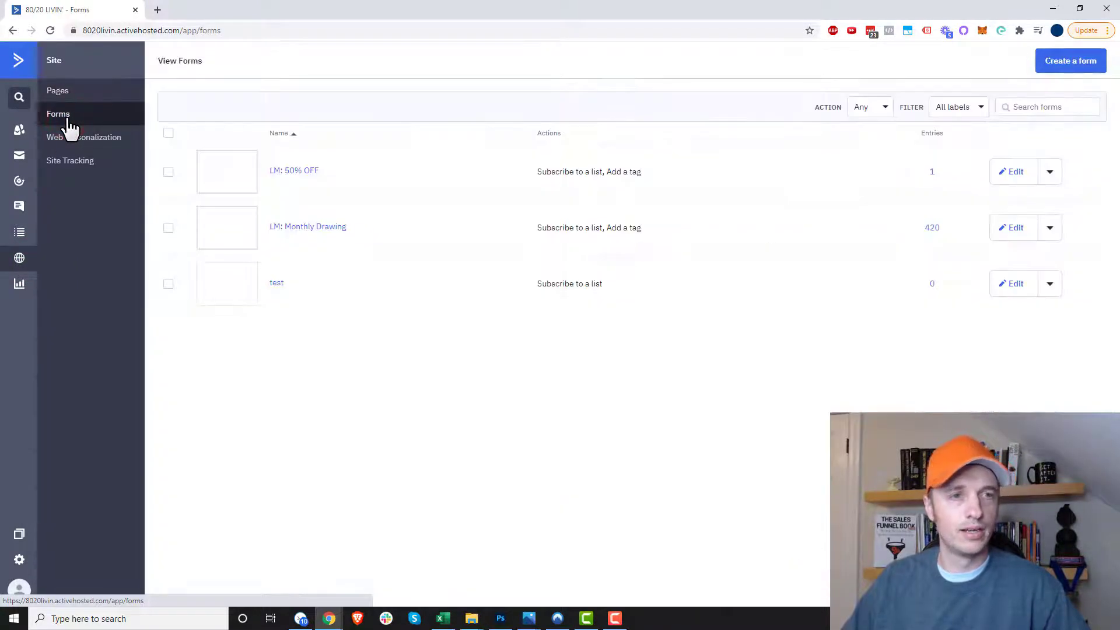
# - Create a form named 'Address Example' that subscribes contacts to the 8020 LIVIN list
pyautogui.click(1074, 66)
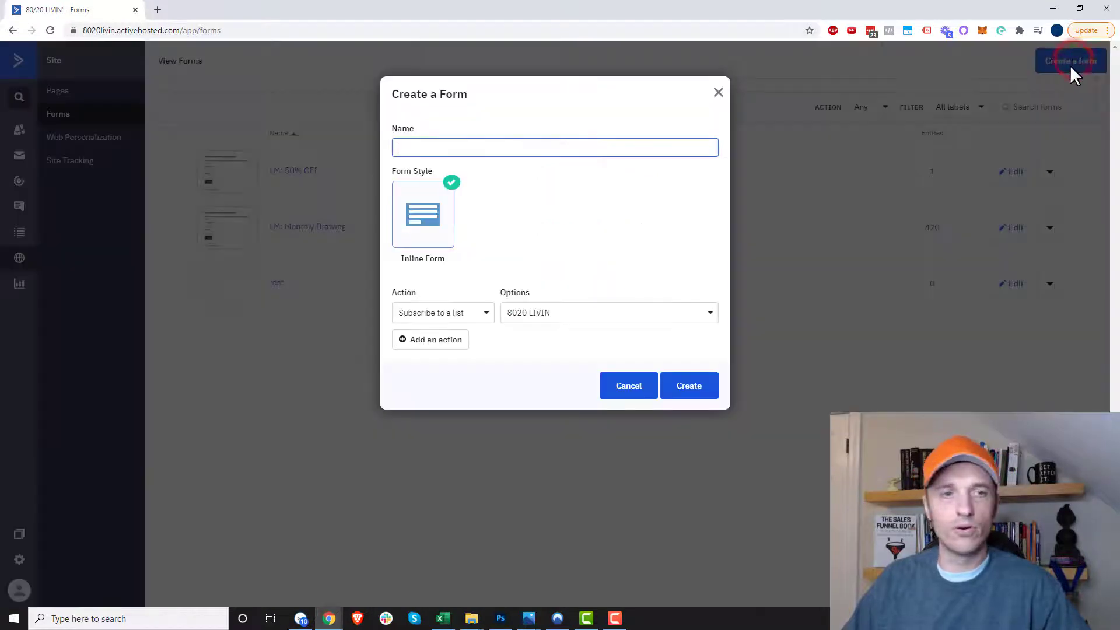
pyautogui.click(566, 143)
pyautogui.write('Addre')
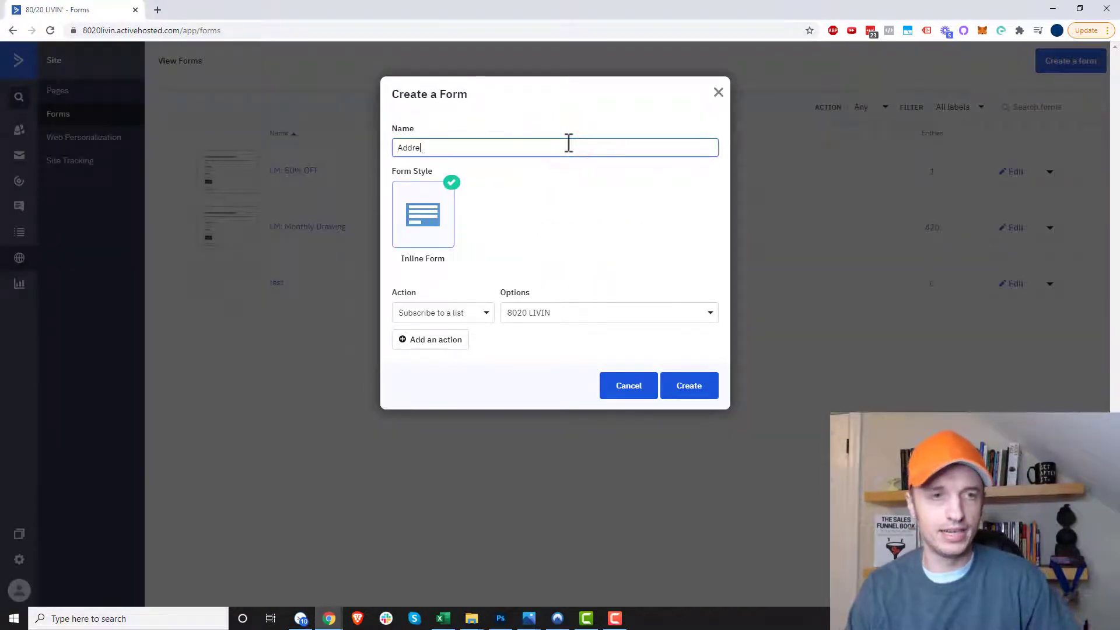
pyautogui.write('ss Example')
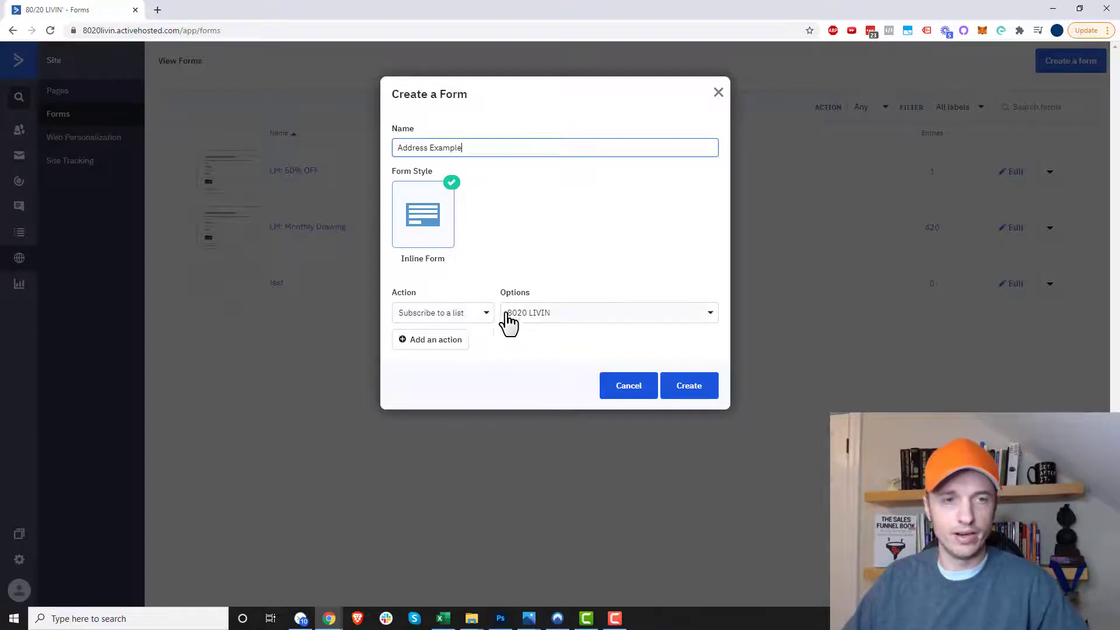
pyautogui.click(525, 313)
pyautogui.click(455, 315)
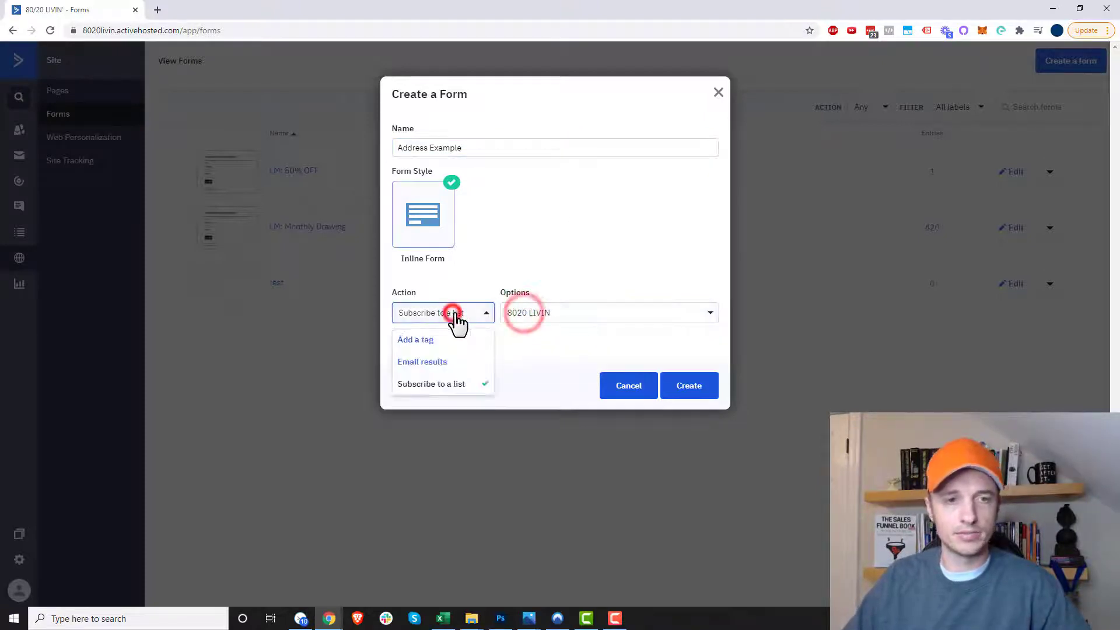
pyautogui.click(455, 313)
pyautogui.click(681, 386)
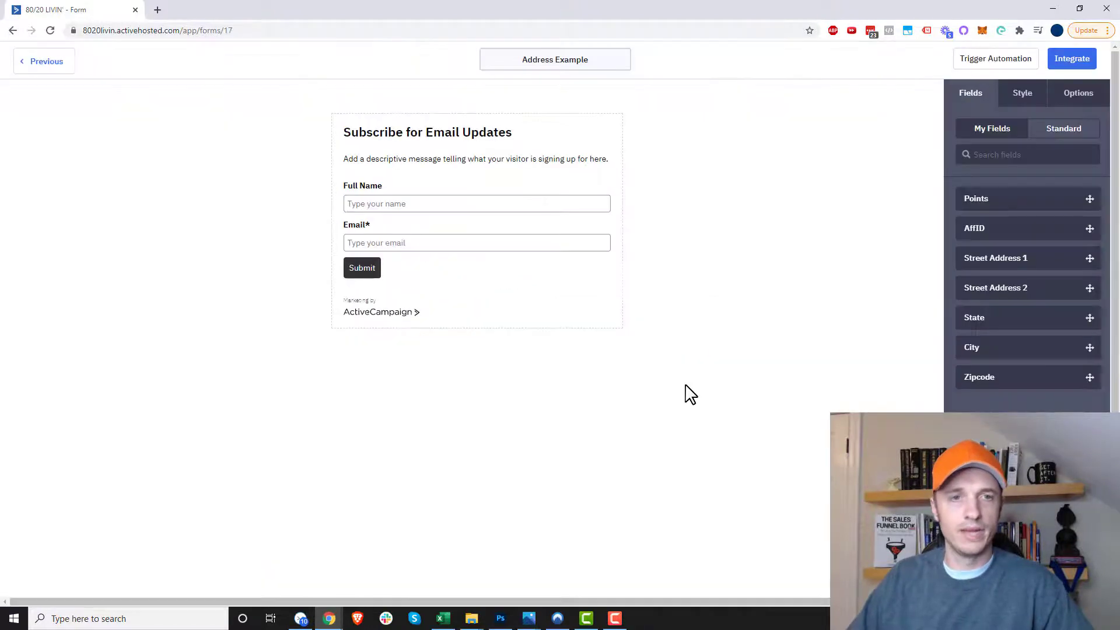
# - Drag Street Address 1, Street Address 2, City, State and Zipcode onto the form below Email
pyautogui.moveTo(597, 199)
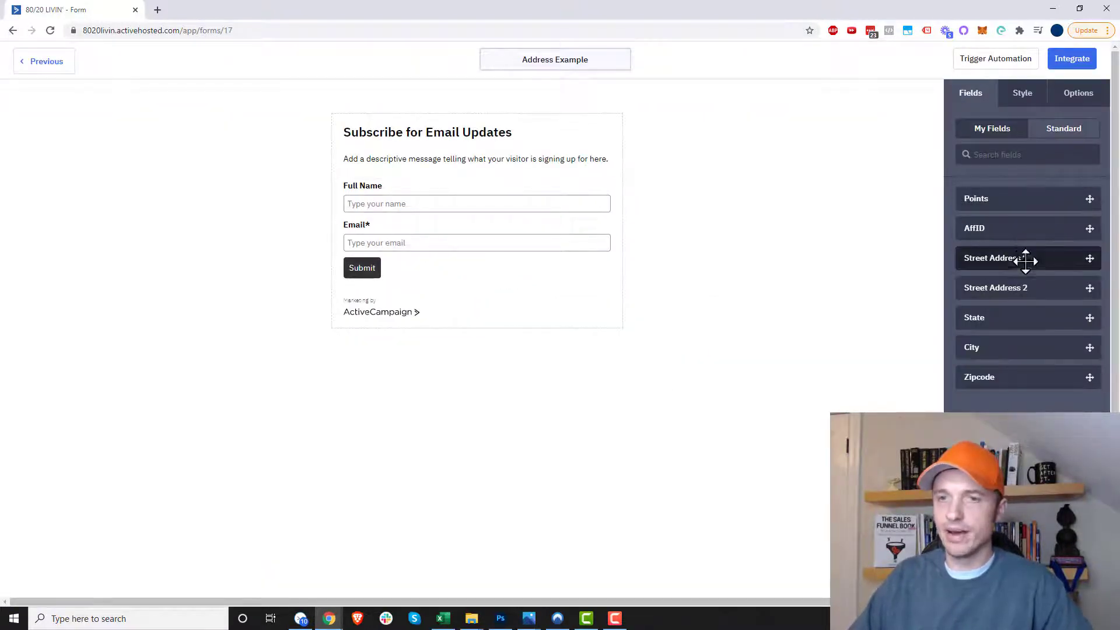
pyautogui.moveTo(1029, 262); pyautogui.dragTo(488, 261)
pyautogui.moveTo(1015, 288); pyautogui.dragTo(560, 284)
pyautogui.moveTo(1056, 290); pyautogui.dragTo(471, 288)
pyautogui.moveTo(1003, 327); pyautogui.dragTo(482, 331)
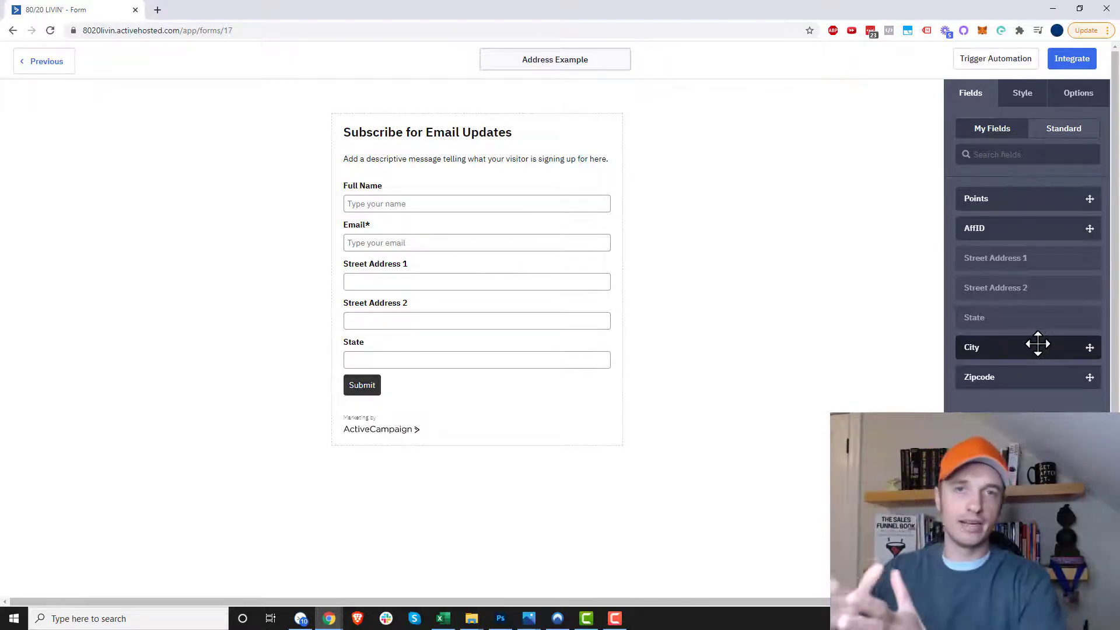
pyautogui.moveTo(540, 309)
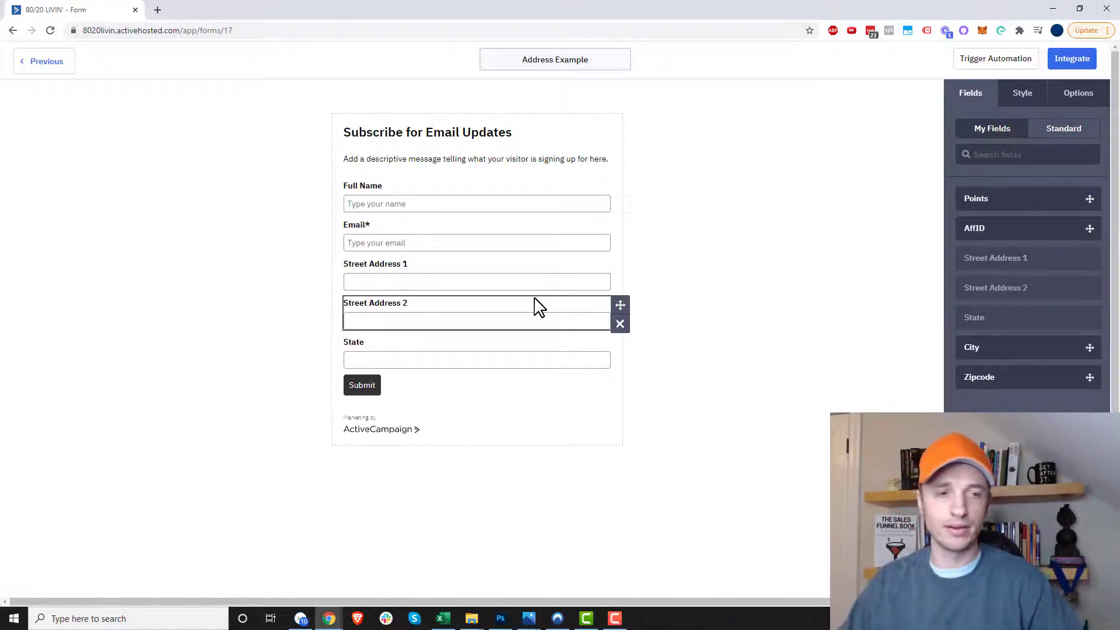
pyautogui.moveTo(1035, 348); pyautogui.dragTo(465, 336)
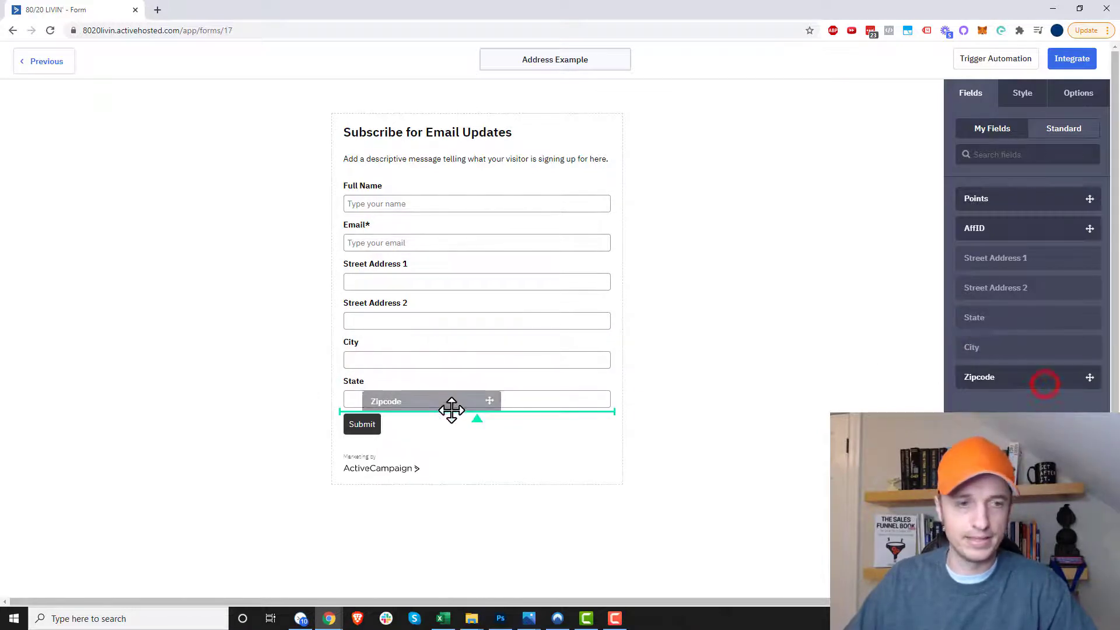
pyautogui.moveTo(452, 410); pyautogui.dragTo(453, 420)
pyautogui.moveTo(1027, 373); pyautogui.dragTo(440, 408)
# - Save and exit the Address Example form, then go to Campaigns
pyautogui.click(1078, 58)
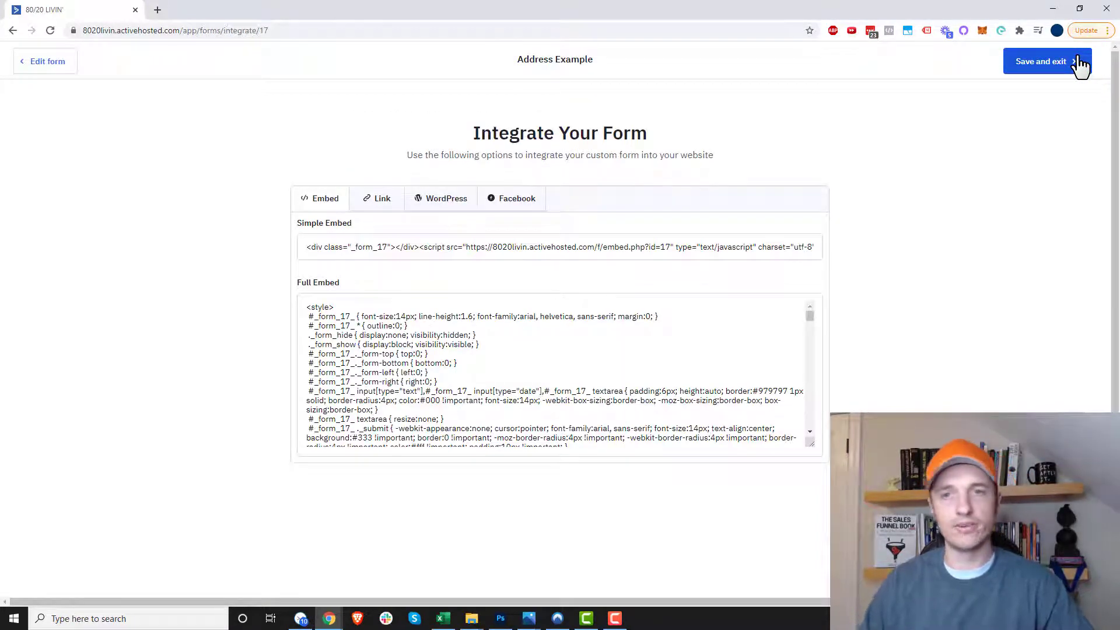
pyautogui.click(1079, 61)
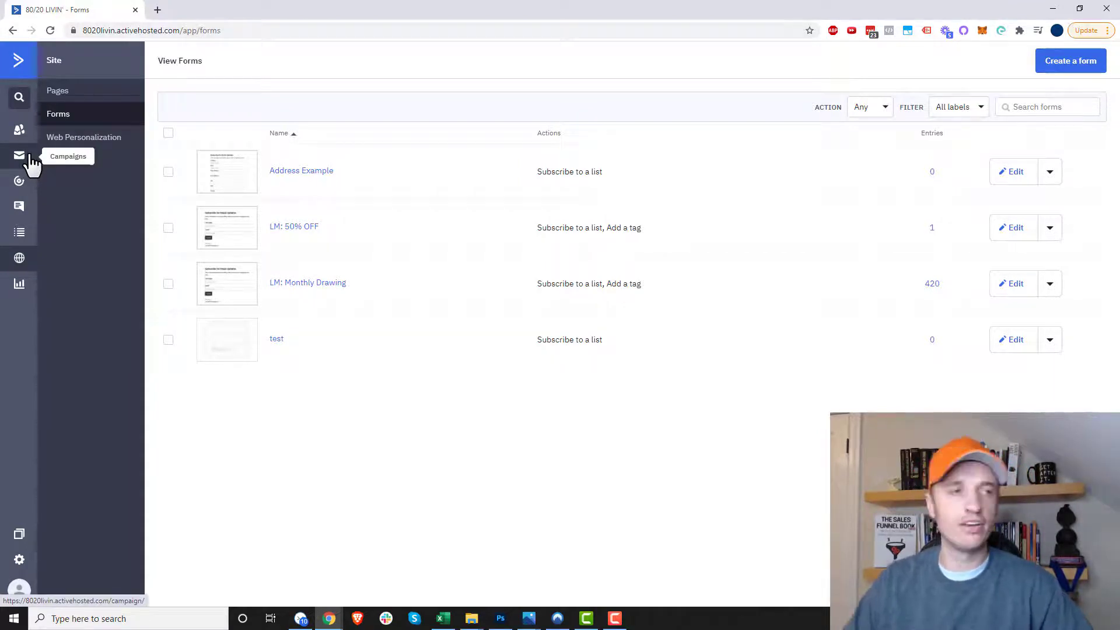
pyautogui.click(19, 158)
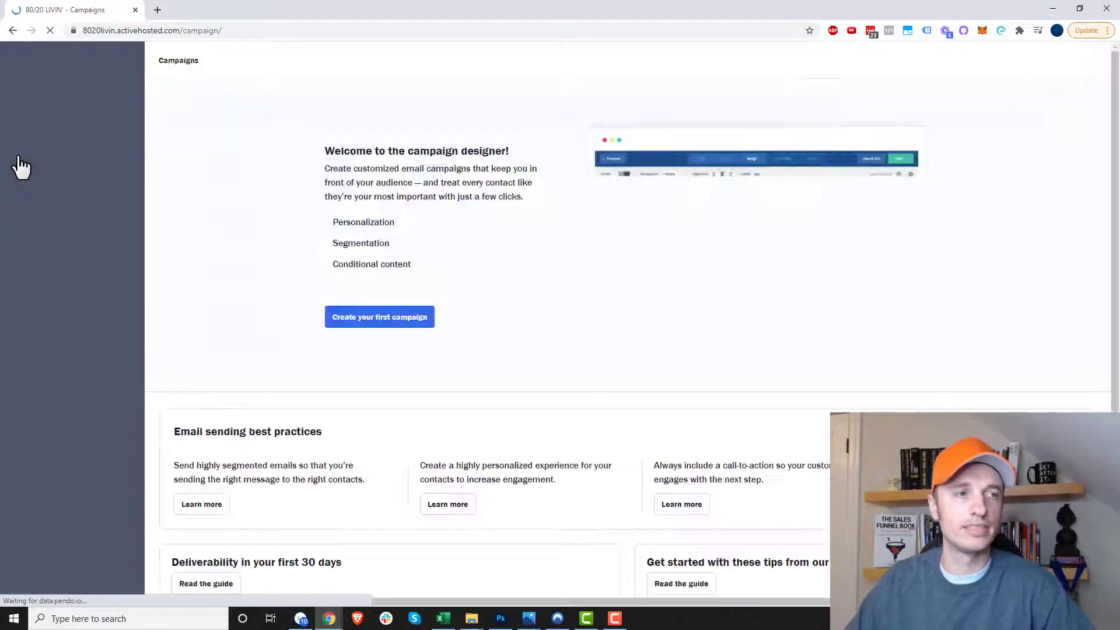
# - Create a standard campaign named Address Info sent to the 8020 LIVIN list
pyautogui.click(381, 317)
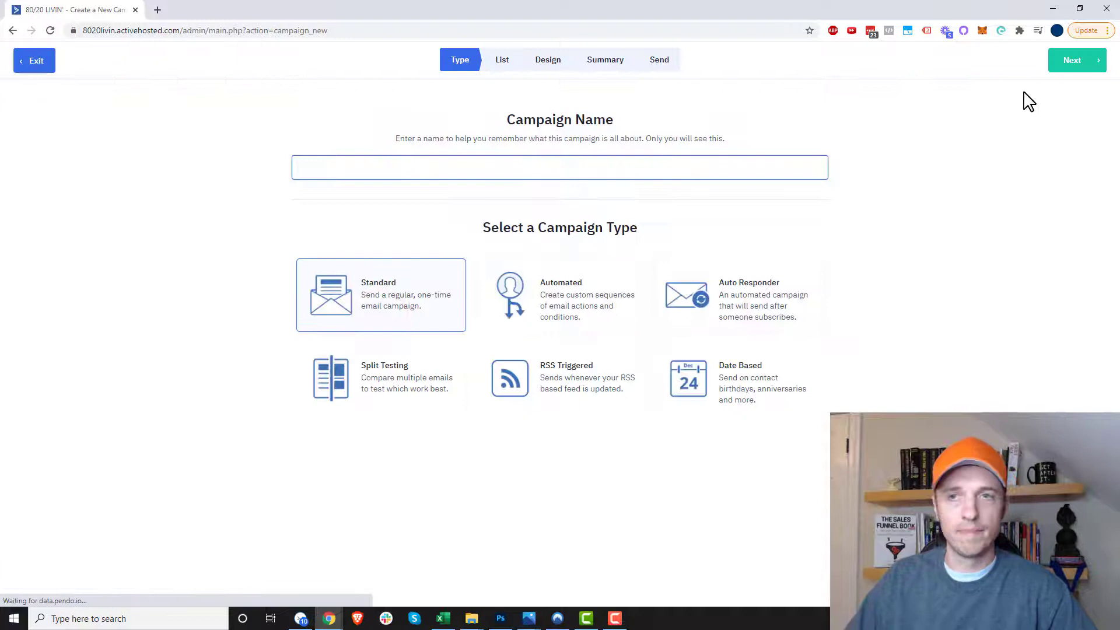
pyautogui.write('Address Info')
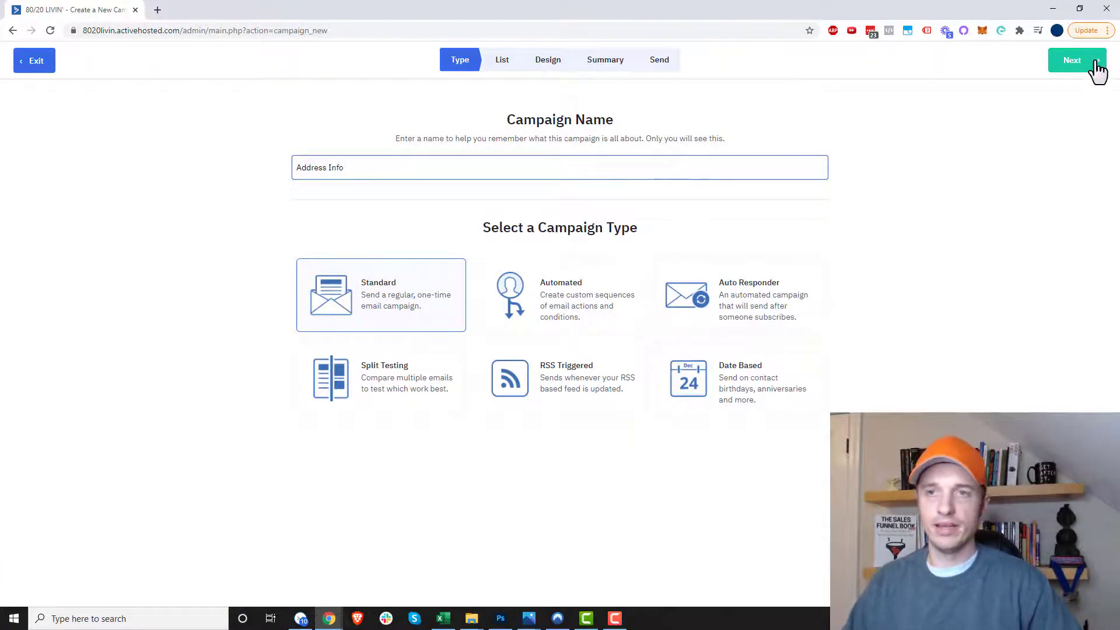
pyautogui.click(1096, 65)
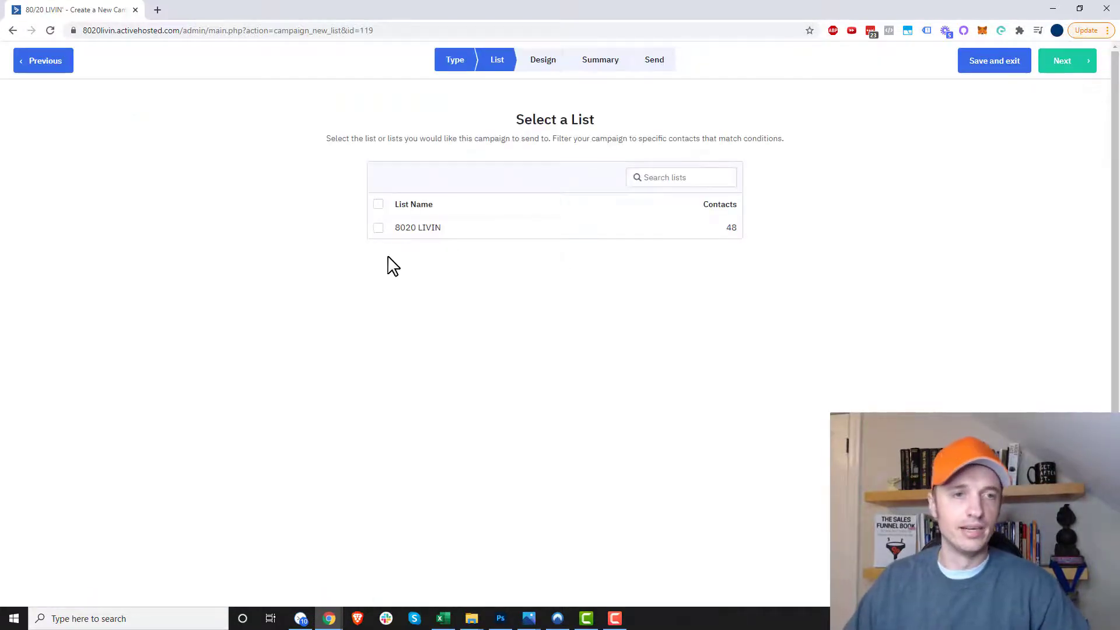
pyautogui.click(378, 227)
pyautogui.click(1059, 64)
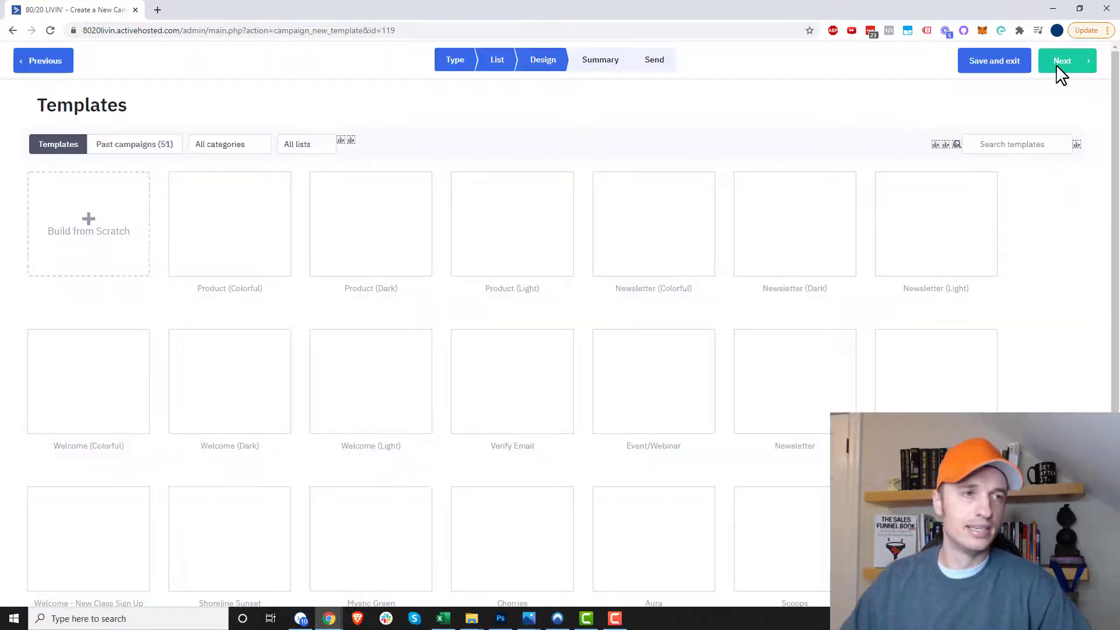
# - Build the email from a blank Newsletter template and accept the sender details
pyautogui.click(68, 223)
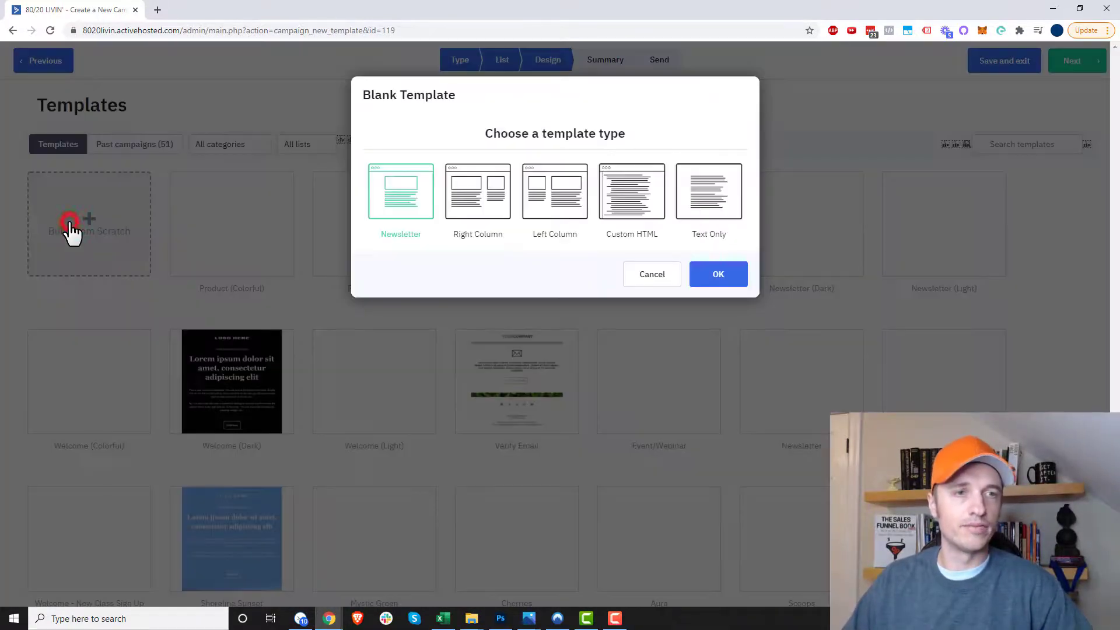
pyautogui.click(406, 201)
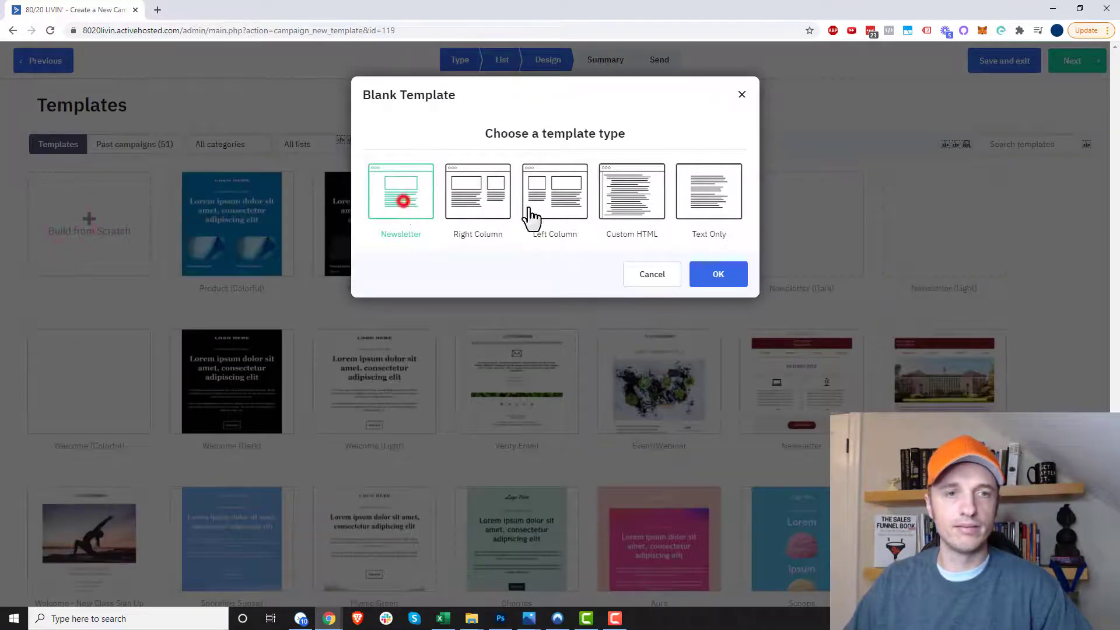
pyautogui.click(736, 275)
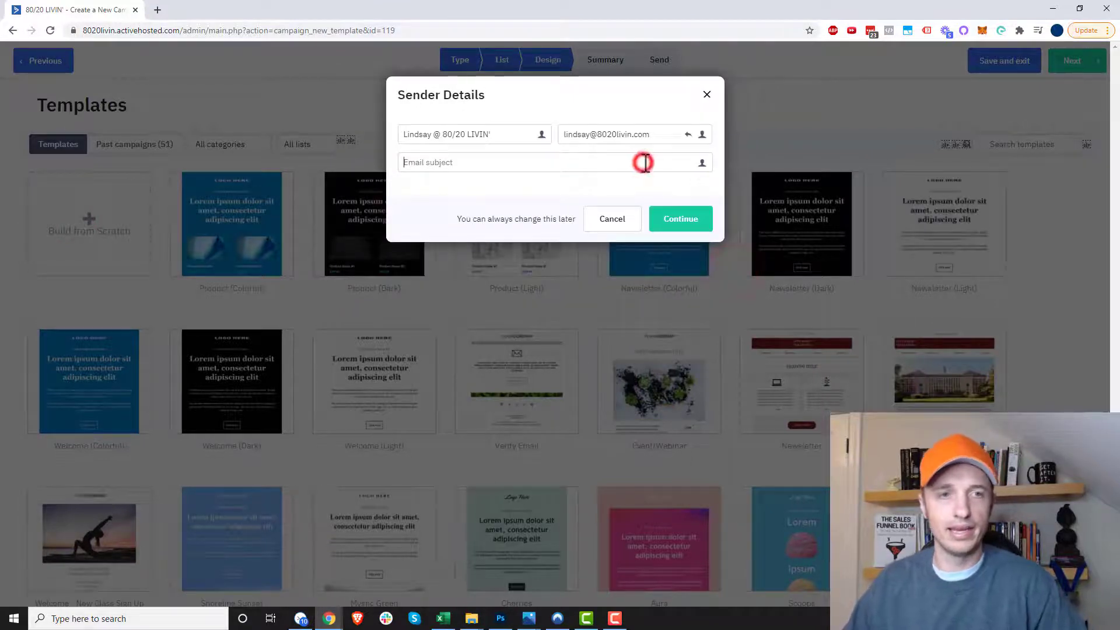
pyautogui.click(710, 218)
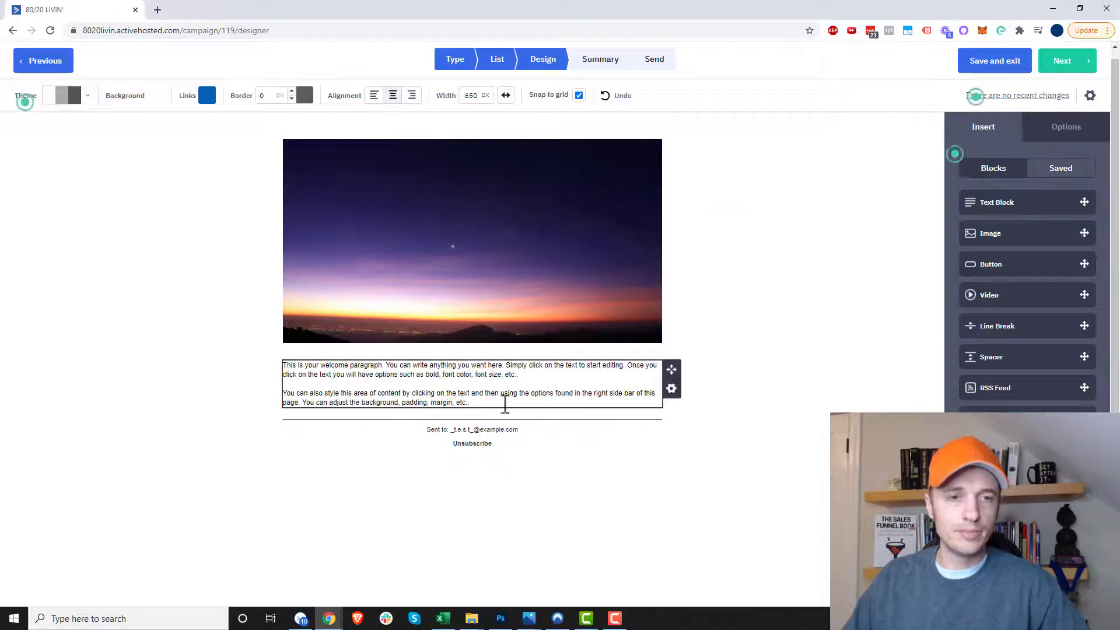
# - Insert Street Address 1 and Street Address 2 personalization tags below the welcome text
pyautogui.click(493, 402)
pyautogui.click(533, 418)
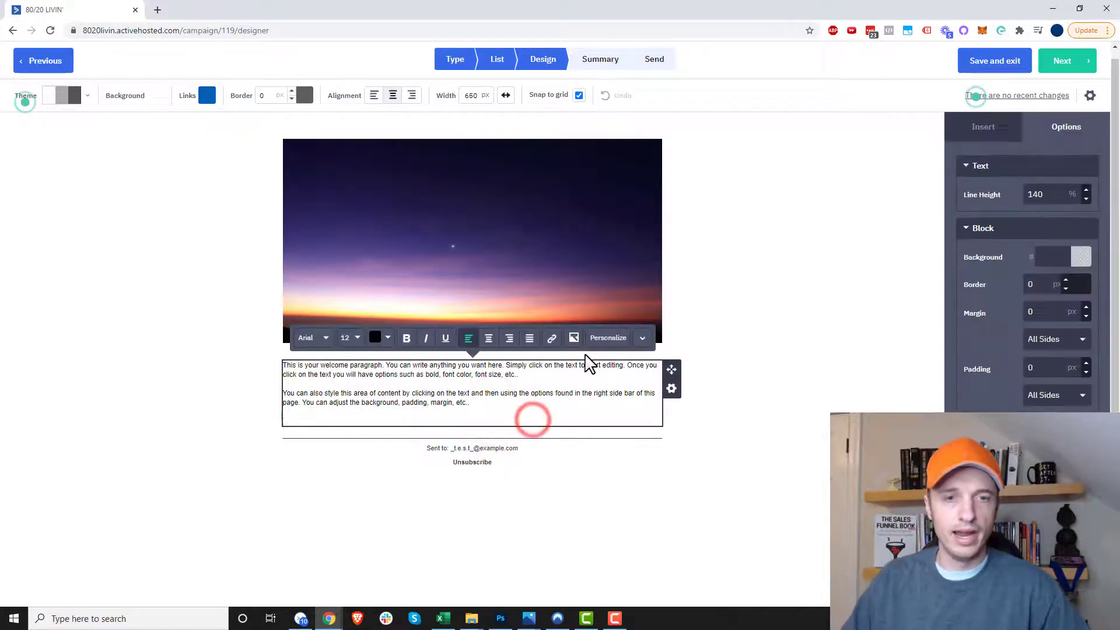
pyautogui.click(609, 340)
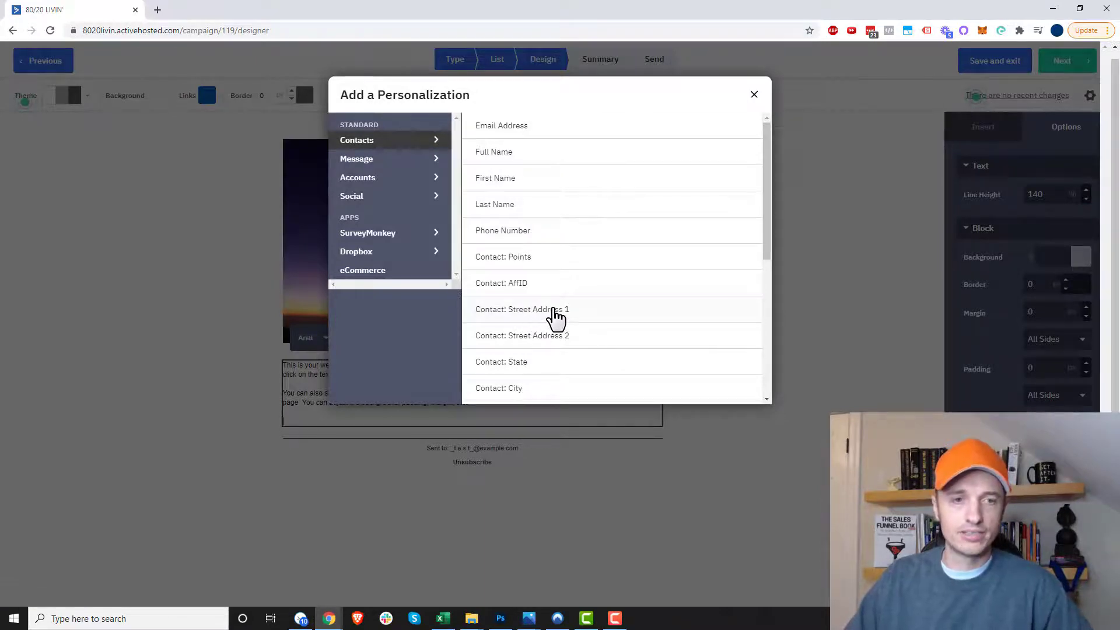
pyautogui.scroll(-2, 546, 350)
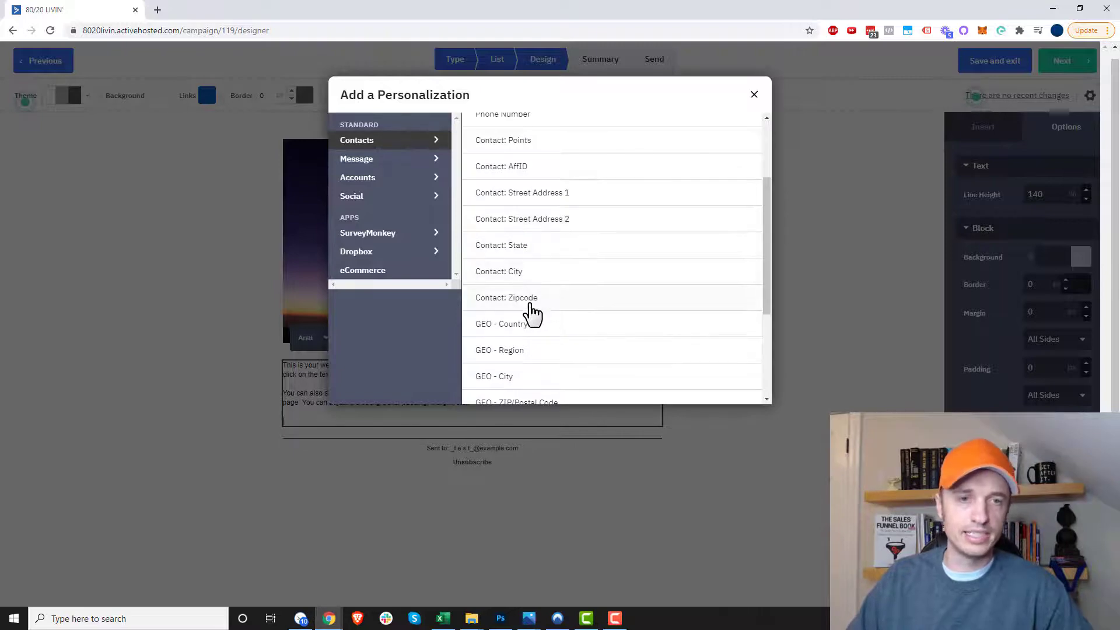
pyautogui.click(556, 194)
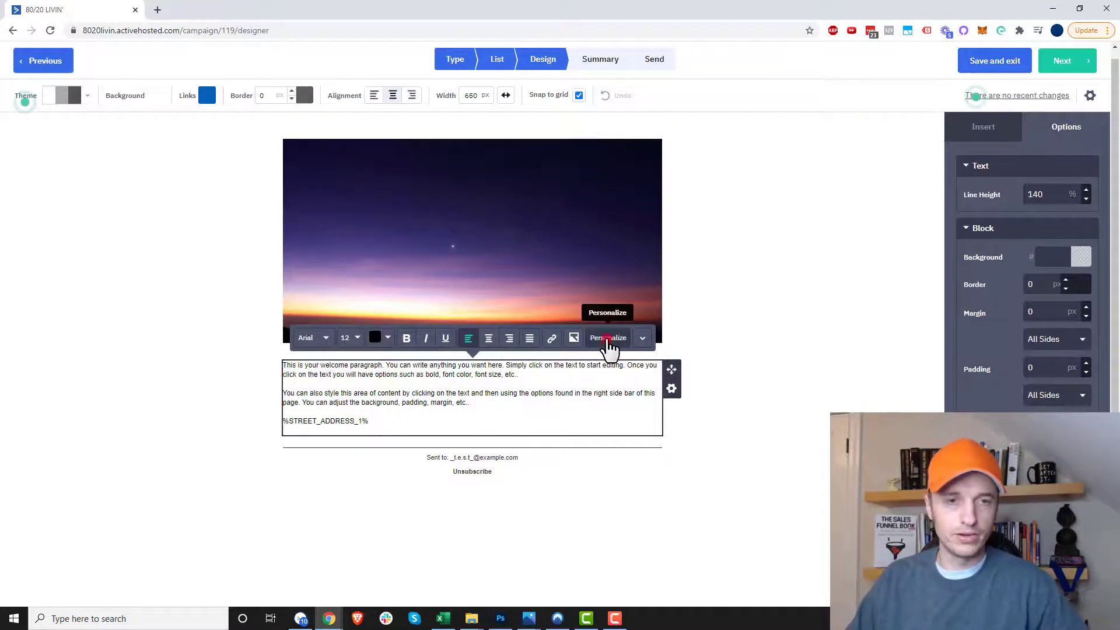
pyautogui.click(608, 338)
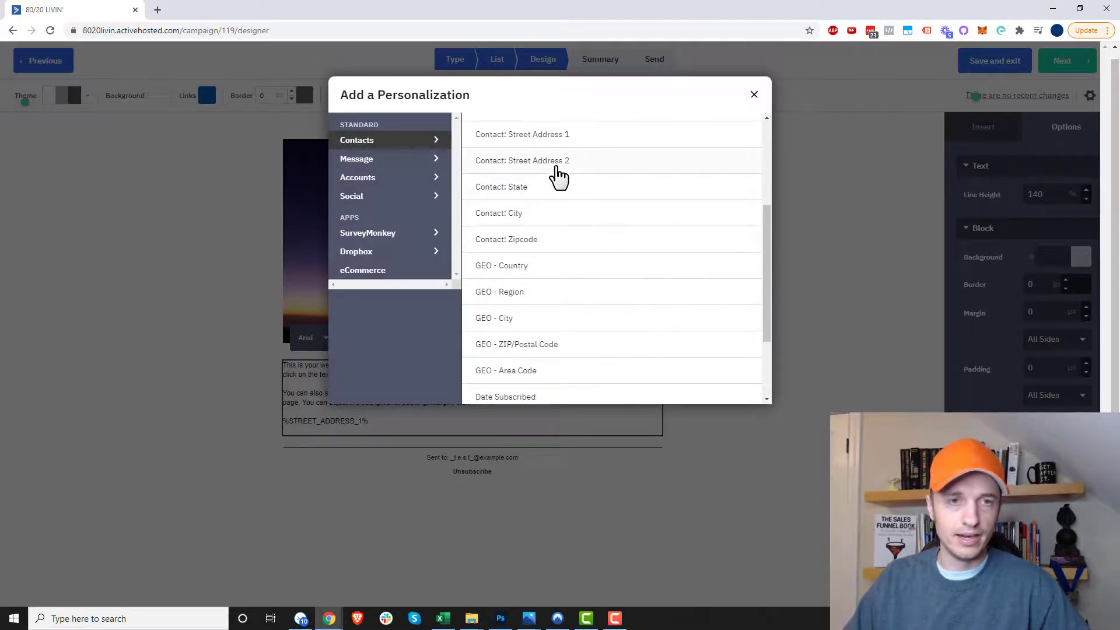
pyautogui.click(555, 161)
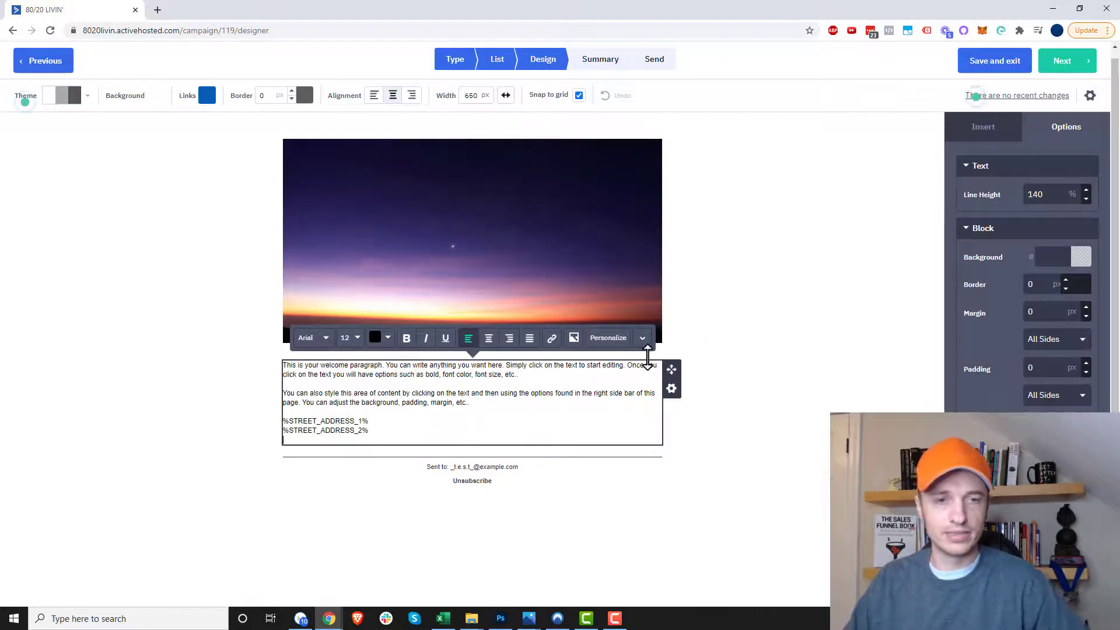
# - Add City, State and Zipcode tags beneath them, then save and exit the email
pyautogui.click(613, 341)
pyautogui.scroll(-2, 577, 300)
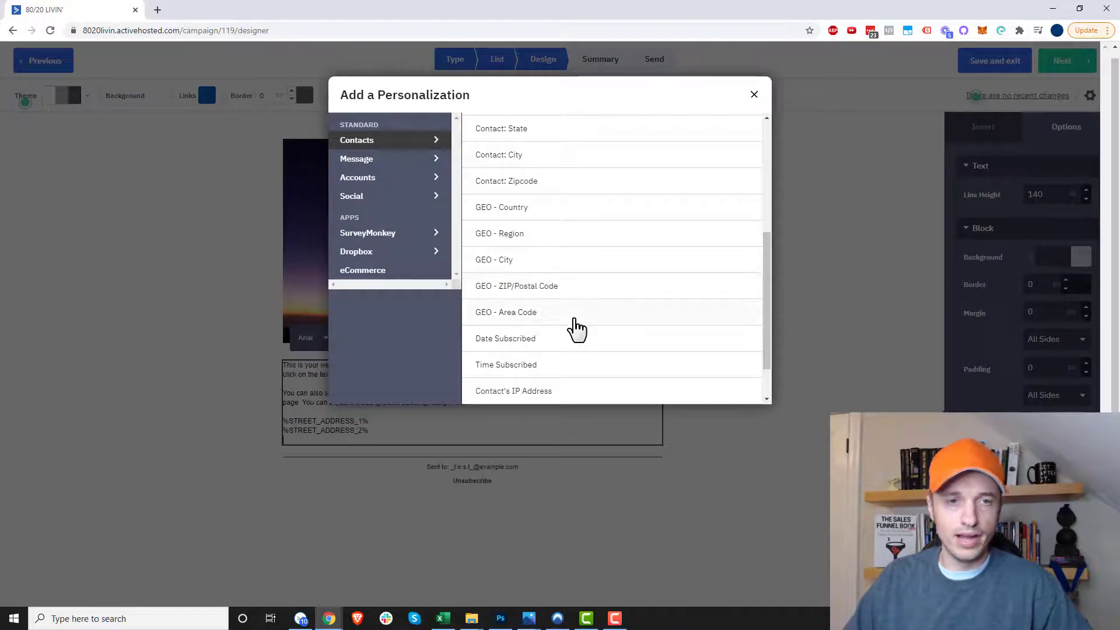
pyautogui.scroll(1, 571, 321)
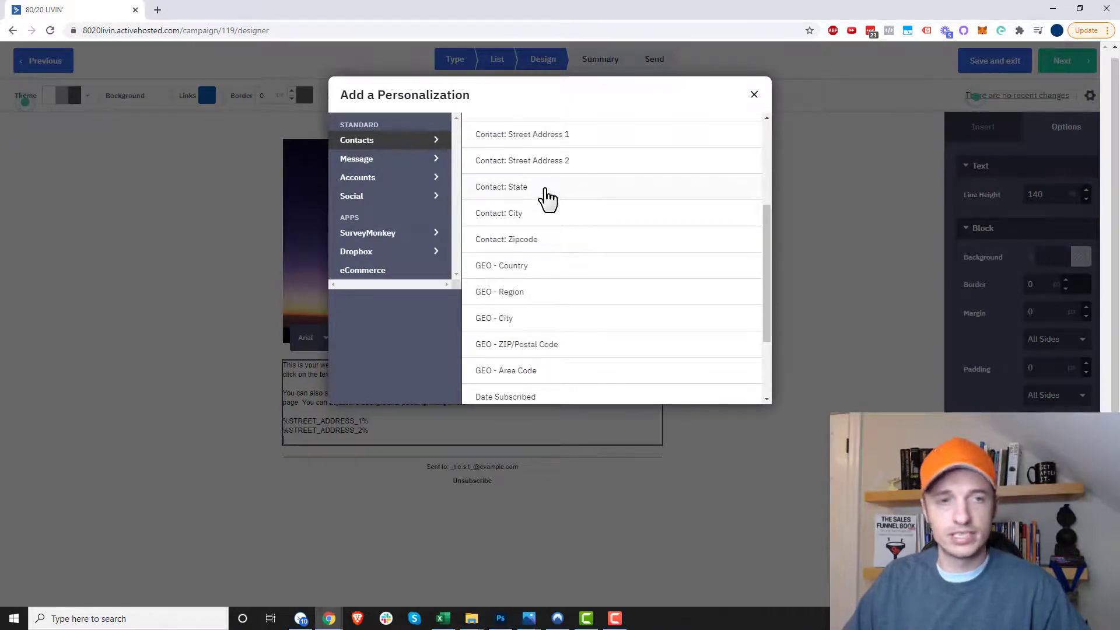
pyautogui.click(549, 215)
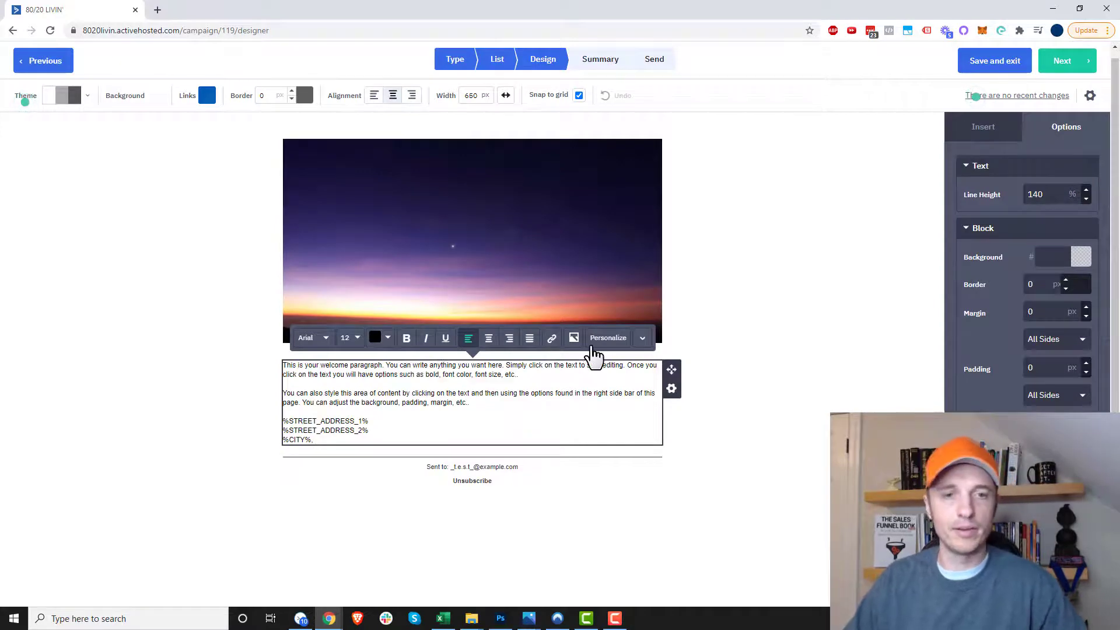
pyautogui.click(609, 341)
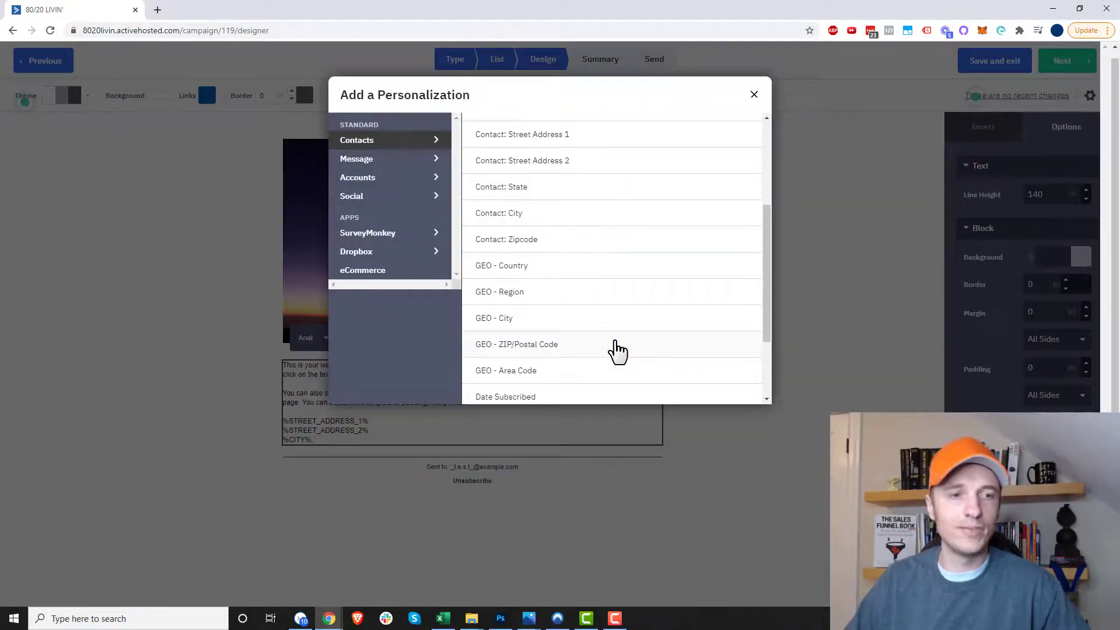
pyautogui.click(548, 188)
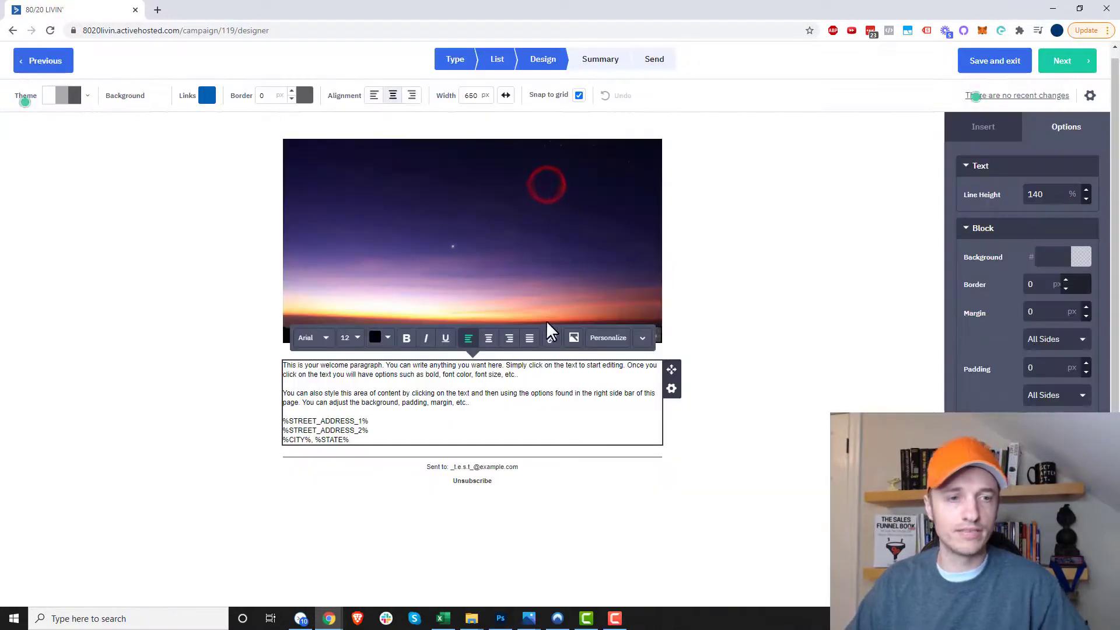
pyautogui.click(608, 339)
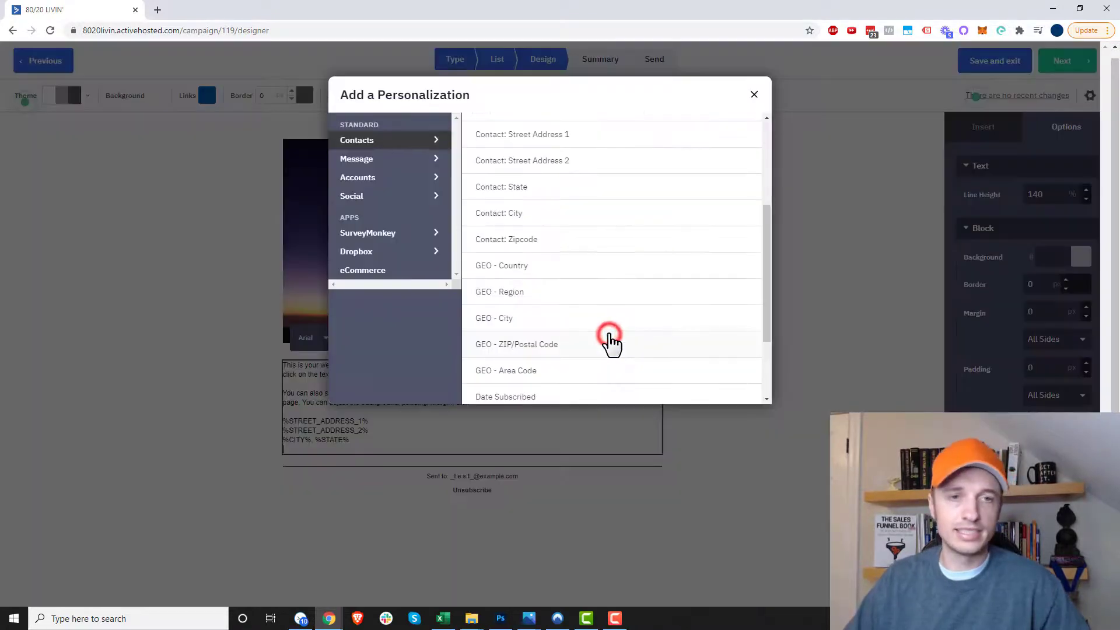
pyautogui.scroll(-2, 570, 315)
pyautogui.scroll(4, 572, 316)
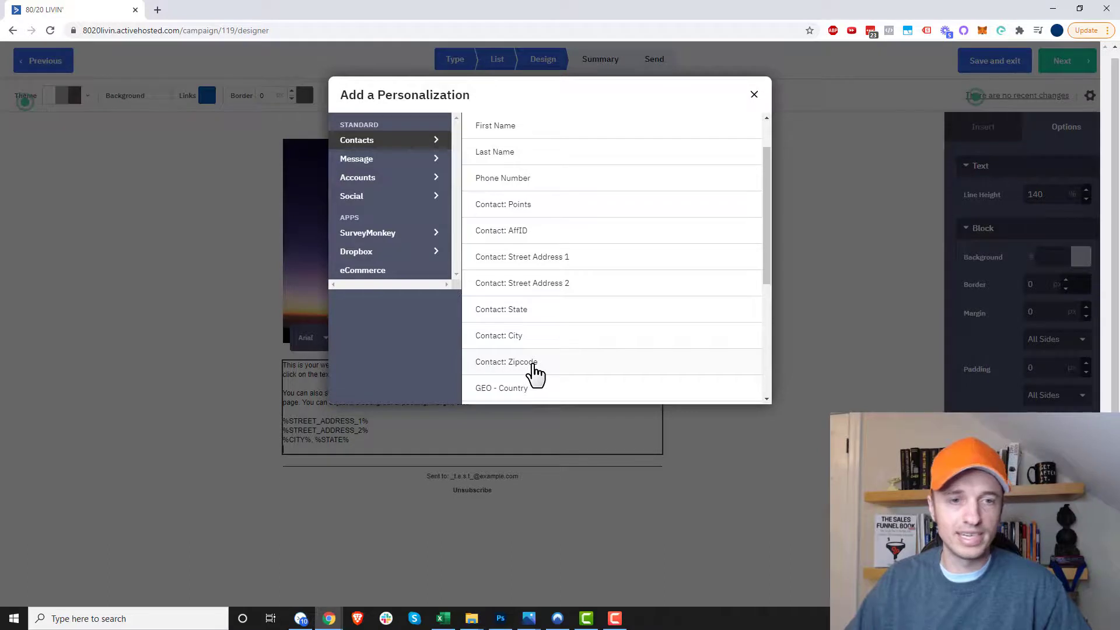
pyautogui.click(533, 366)
pyautogui.click(814, 455)
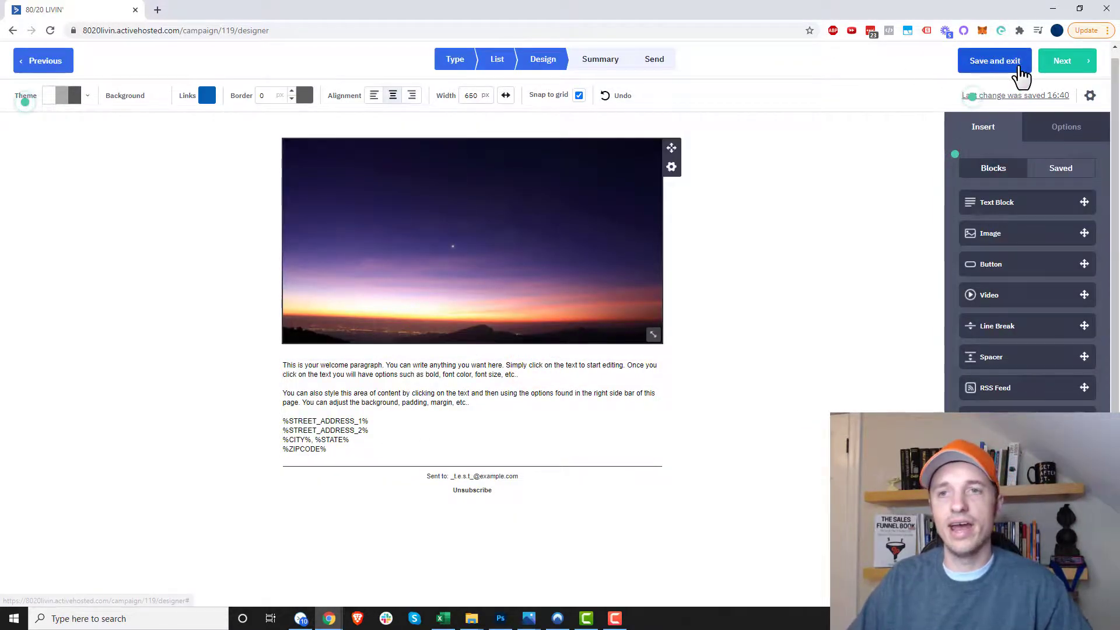
pyautogui.click(1007, 61)
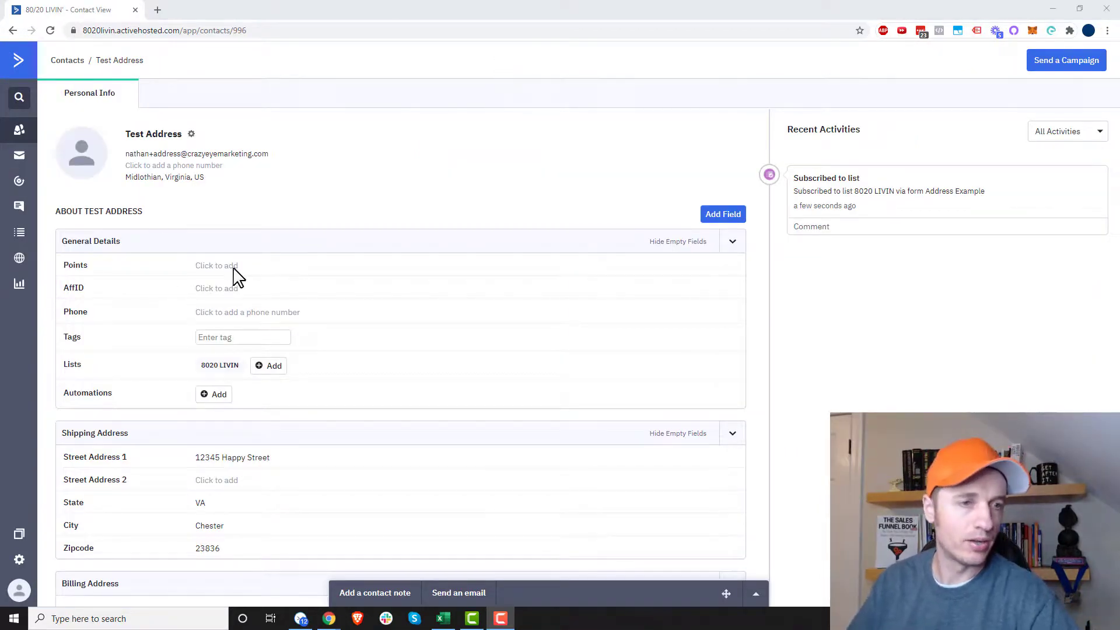
# - Review the contact's Shipping Address group, opening the Street Address 1 value and cancelling without changes
pyautogui.scroll(-1, 251, 292)
pyautogui.scroll(-2, 282, 325)
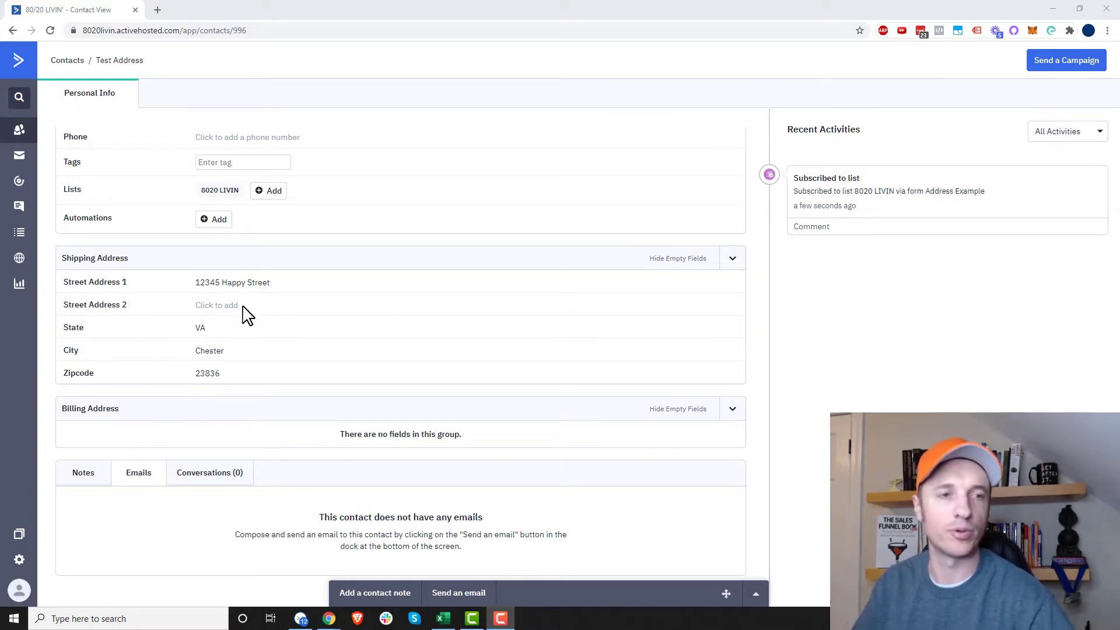
pyautogui.click(242, 284)
pyautogui.click(254, 347)
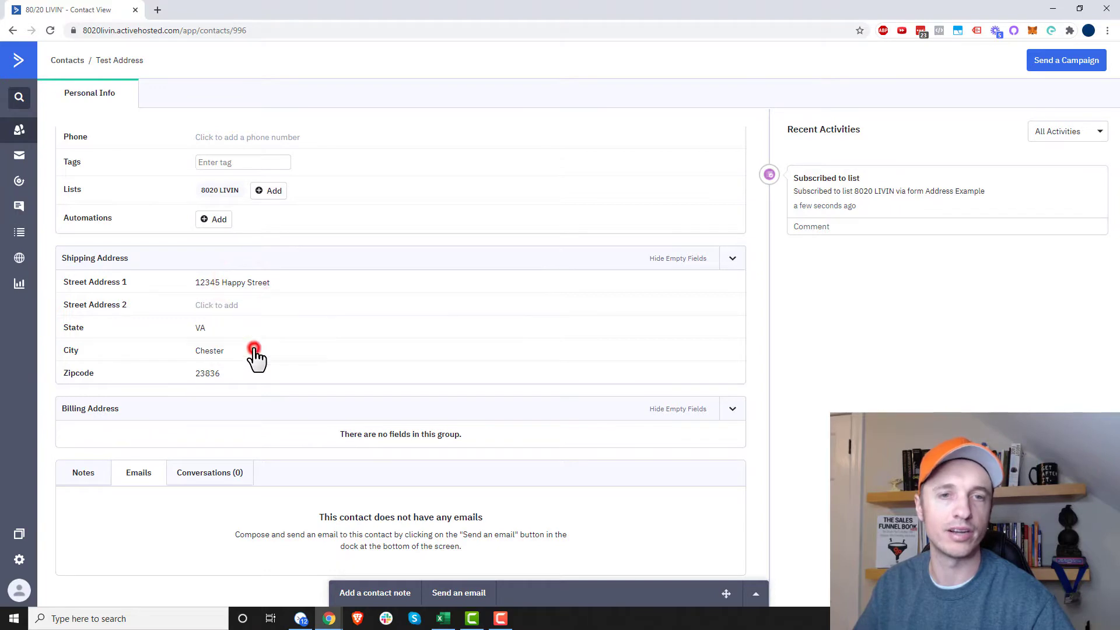